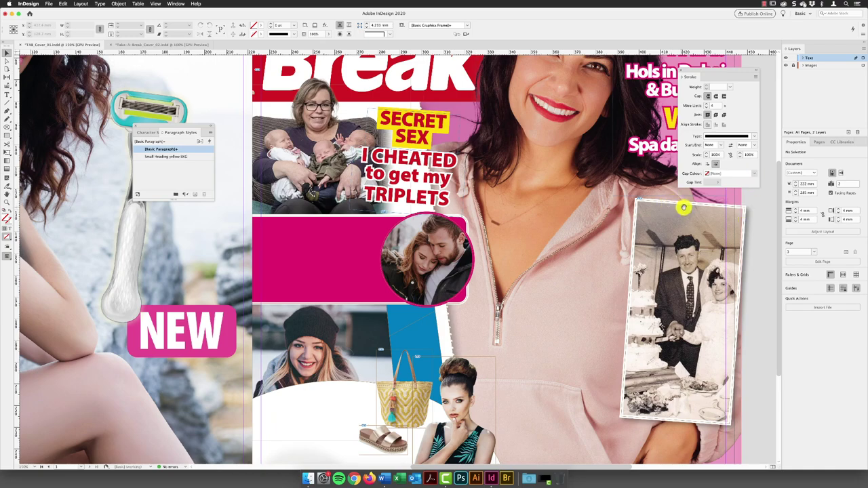
- Cut the lines "Friend was desperate for a fella so" from the cover copy on the pasteboard
{"action": "scroll", "coordinate": [672, 203], "scroll_direction": "right", "scroll_amount": 10}
{"action": "scroll", "coordinate": [556, 212], "scroll_direction": "up", "scroll_amount": 5}
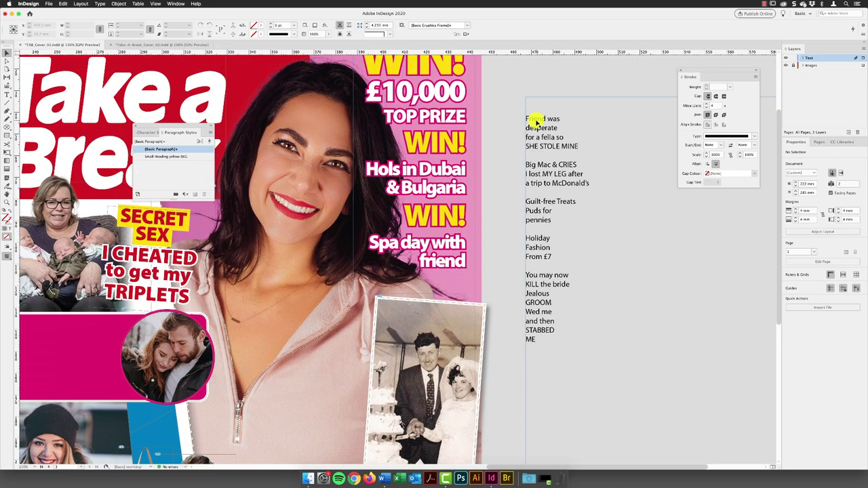
{"action": "double_click", "coordinate": [527, 118]}
{"action": "left_click_drag", "start_coordinate": [526, 118], "coordinate": [564, 141]}
{"action": "key", "text": "BackSpace"}
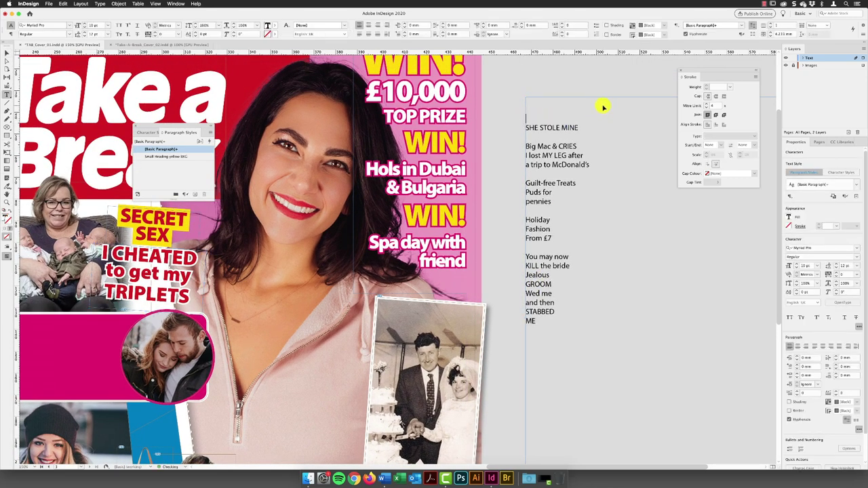
{"action": "key", "text": "Escape"}
- Paste the cut lines onto the pink banner beside the couple's photo and resize their frame to about 49 by 24 mm
{"action": "scroll", "coordinate": [399, 209], "scroll_direction": "left", "scroll_amount": 10}
{"action": "scroll", "coordinate": [399, 209], "scroll_direction": "down", "scroll_amount": 3}
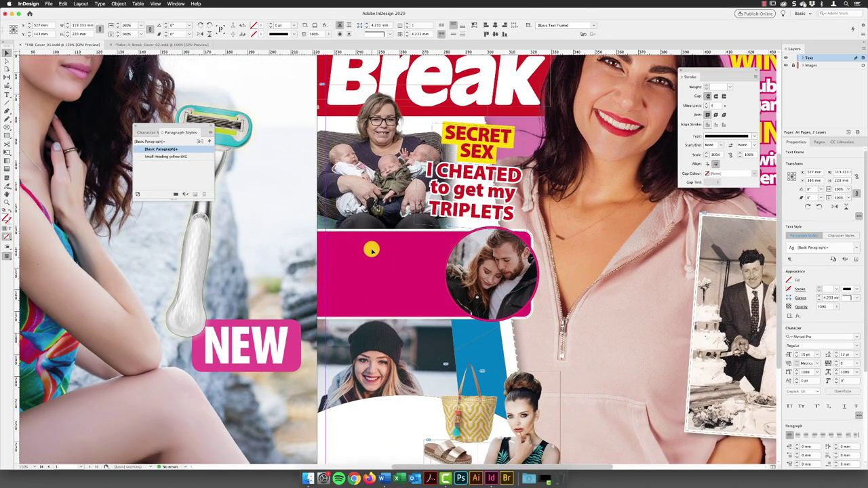
{"action": "left_click_drag", "start_coordinate": [372, 250], "coordinate": [350, 265]}
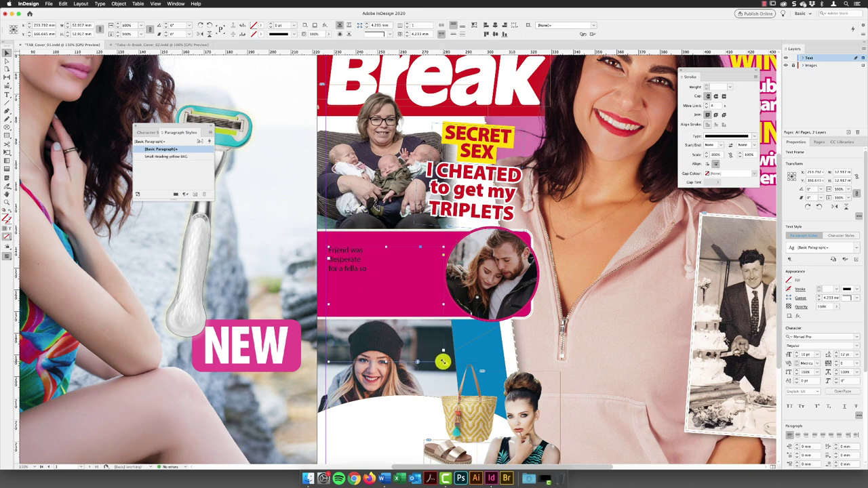
{"action": "left_click_drag", "start_coordinate": [444, 304], "coordinate": [436, 299]}
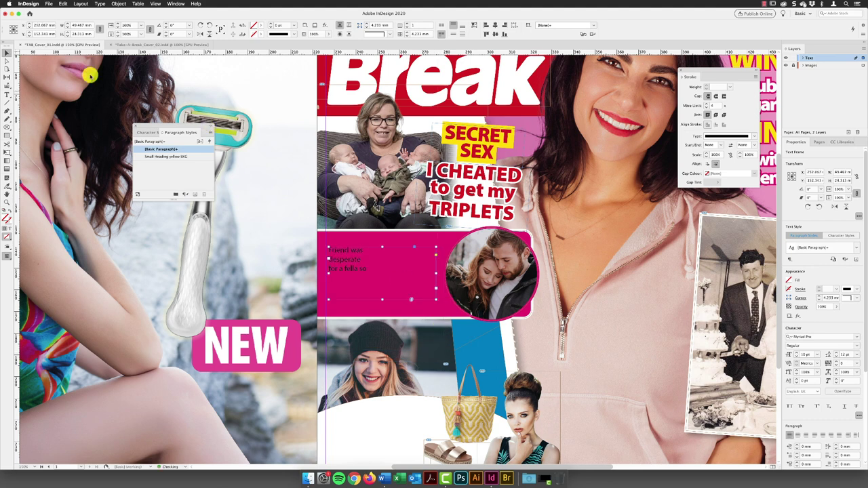
- Set all of the "Friend was desperate for a fella so" text in Myriad Pro Black
{"action": "double_click", "coordinate": [358, 259]}
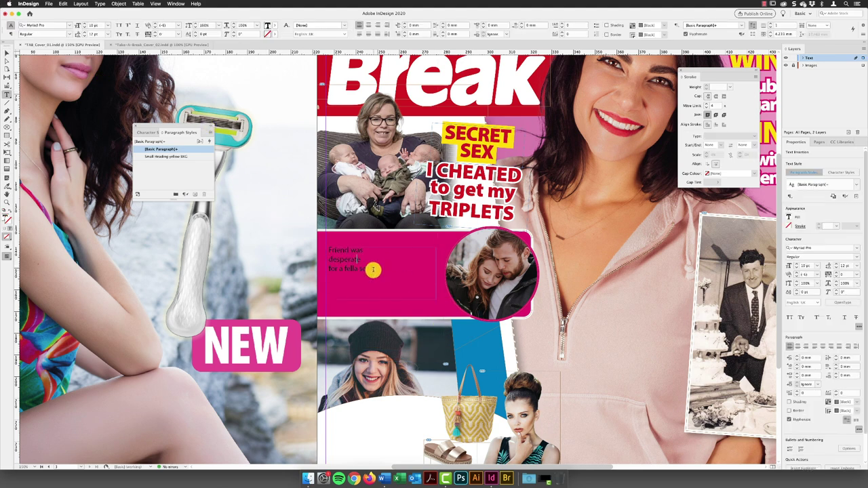
{"action": "triple_click", "coordinate": [373, 270]}
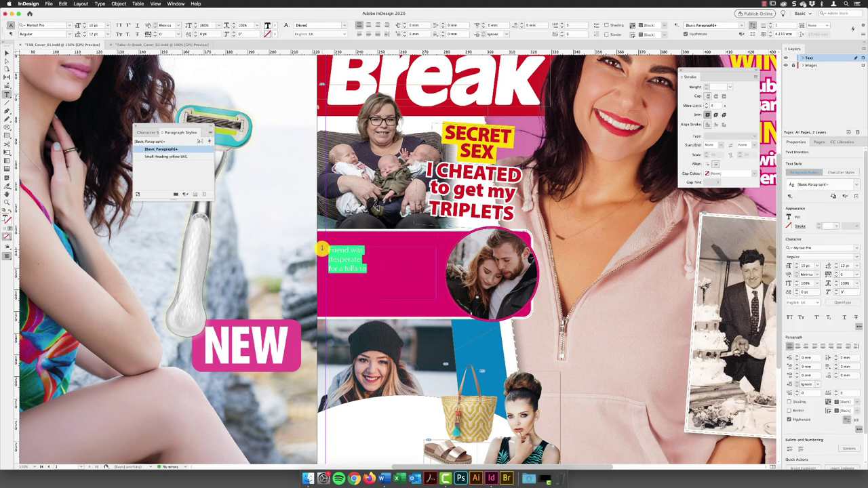
{"action": "left_click", "coordinate": [69, 34]}
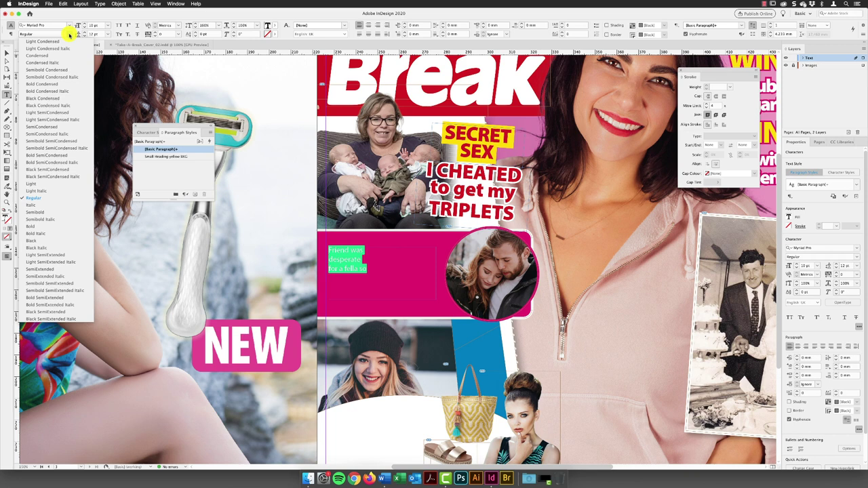
{"action": "left_click", "coordinate": [51, 240]}
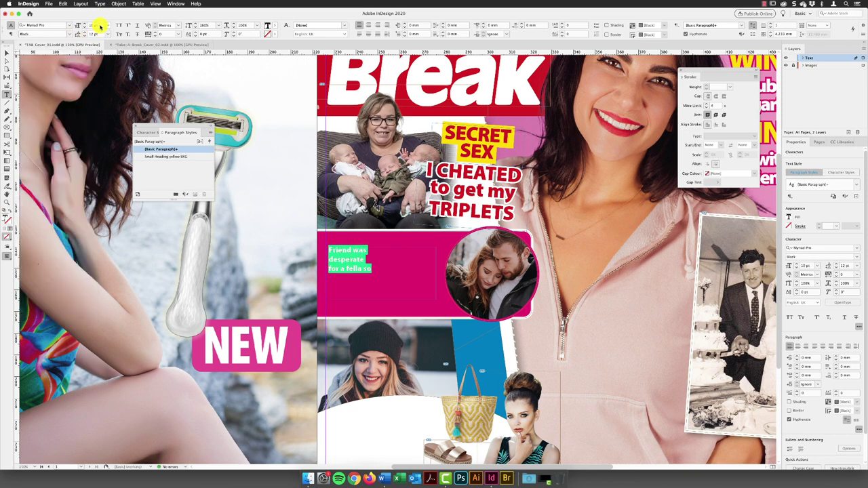
- Set the banner text's font size to 23 pt and its leading to 22 pt
{"action": "left_click", "coordinate": [78, 26]}
{"action": "type", "text": "23"}
{"action": "key", "text": "Return"}
{"action": "left_click", "coordinate": [79, 34]}
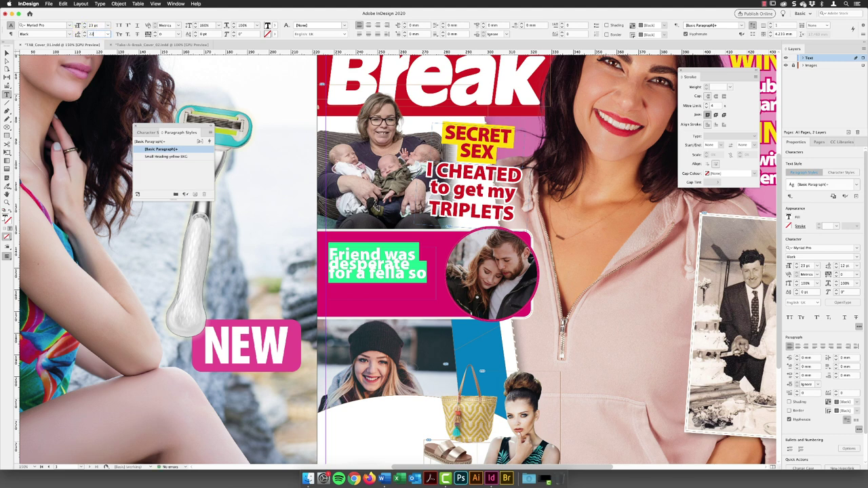
{"action": "type", "text": "27"}
{"action": "key", "text": "Return"}
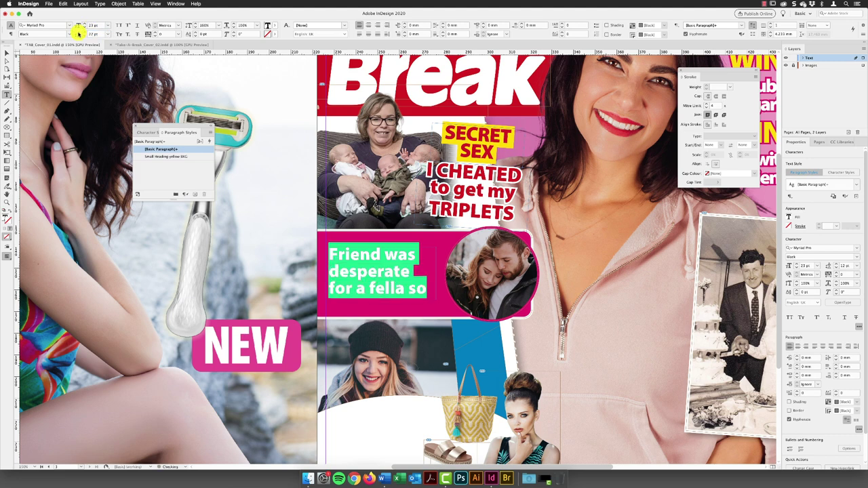
- Centre-align the banner text and fill it with the Paper swatch
{"action": "left_click", "coordinate": [370, 25]}
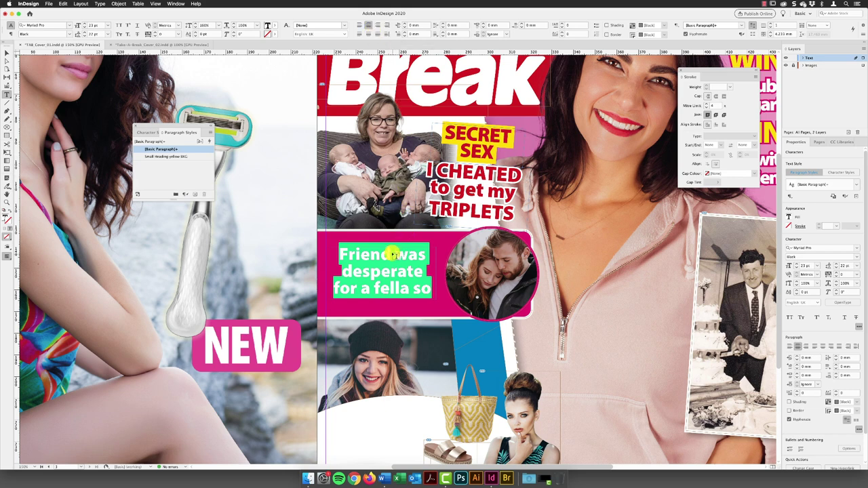
{"action": "left_click", "coordinate": [276, 25]}
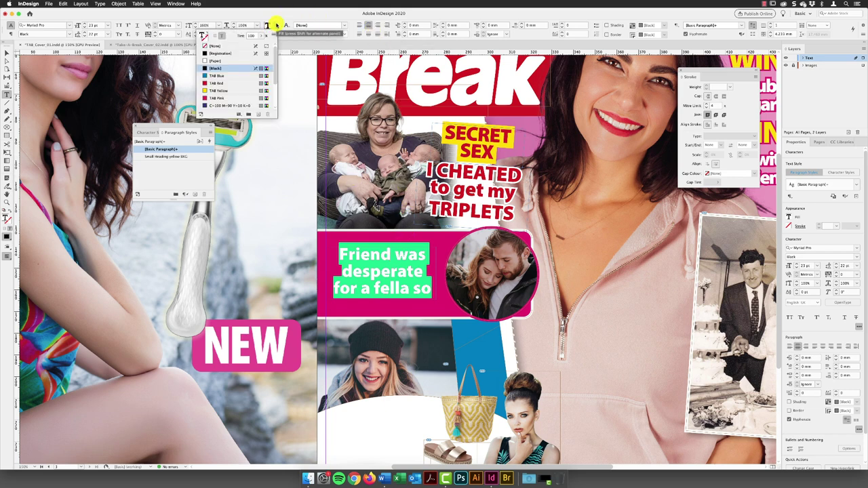
{"action": "left_click", "coordinate": [223, 61]}
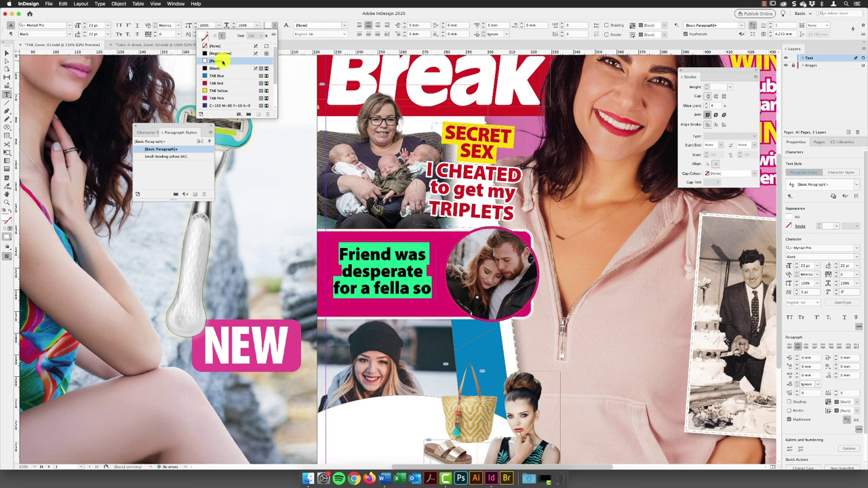
{"action": "left_click", "coordinate": [244, 62]}
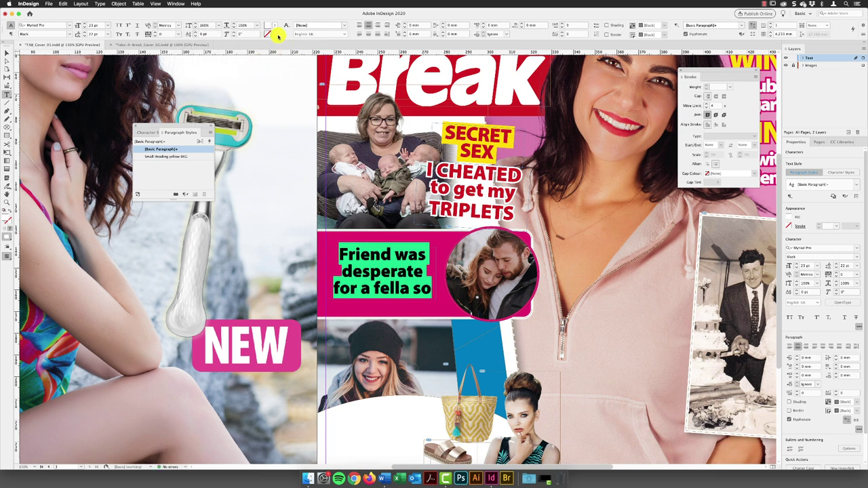
- Give the banner text a 2 pt TAB Pink stroke and move its frame up to the banner's top edge
{"action": "left_click", "coordinate": [276, 34]}
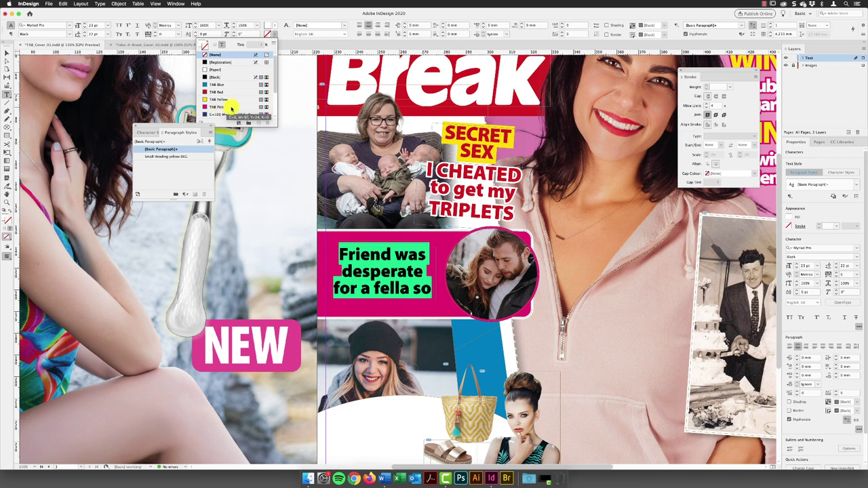
{"action": "left_click", "coordinate": [231, 108]}
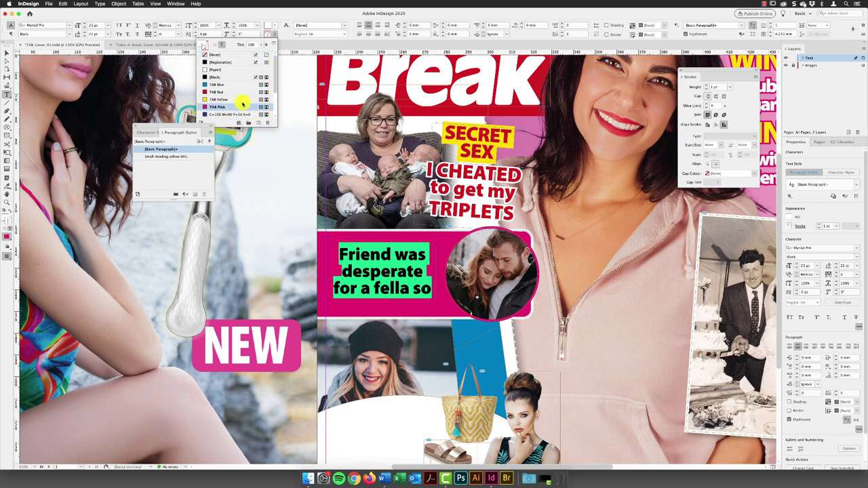
{"action": "key", "text": "Escape"}
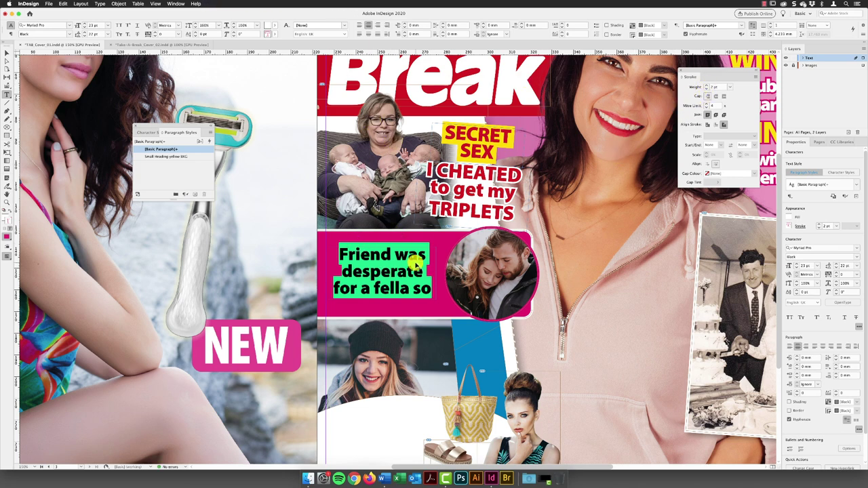
{"action": "key", "text": "Escape"}
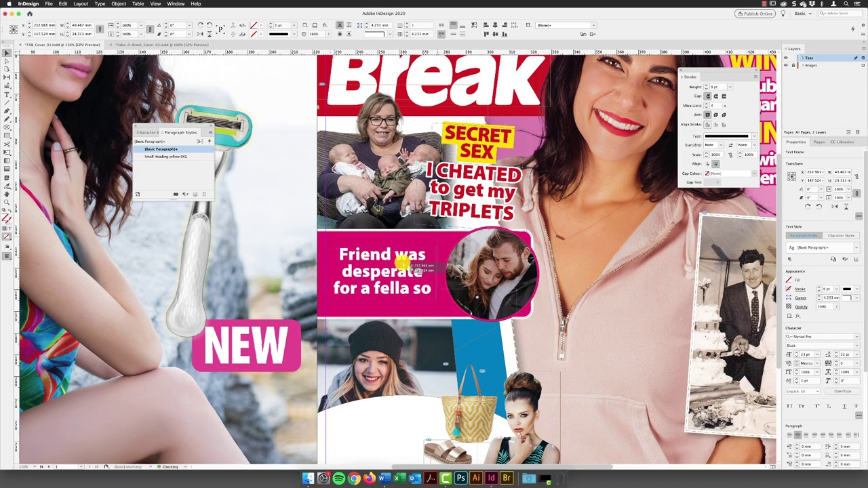
{"action": "mouse_move", "coordinate": [403, 264]}
{"action": "left_mouse_down"}
{"action": "mouse_move", "coordinate": [444, 258]}
{"action": "mouse_move", "coordinate": [385, 260]}
{"action": "mouse_move", "coordinate": [397, 243]}
{"action": "mouse_move", "coordinate": [400, 273]}
{"action": "left_mouse_up"}
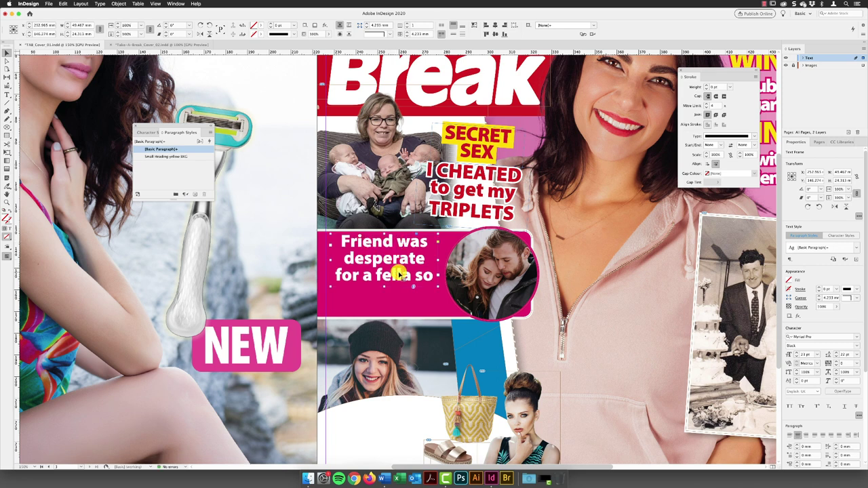
- Cut the line "SHE STOLE MINE" from the cover copy on the pasteboard
{"action": "left_click_drag", "start_coordinate": [546, 263], "coordinate": [275, 266]}
{"action": "left_click_drag", "start_coordinate": [531, 228], "coordinate": [484, 287]}
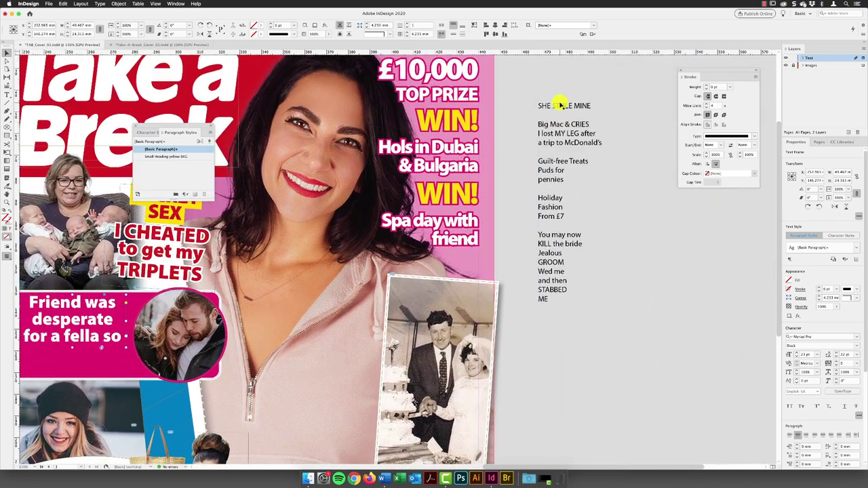
{"action": "double_click", "coordinate": [561, 104]}
{"action": "triple_click", "coordinate": [564, 105]}
{"action": "key", "text": "super+c"}
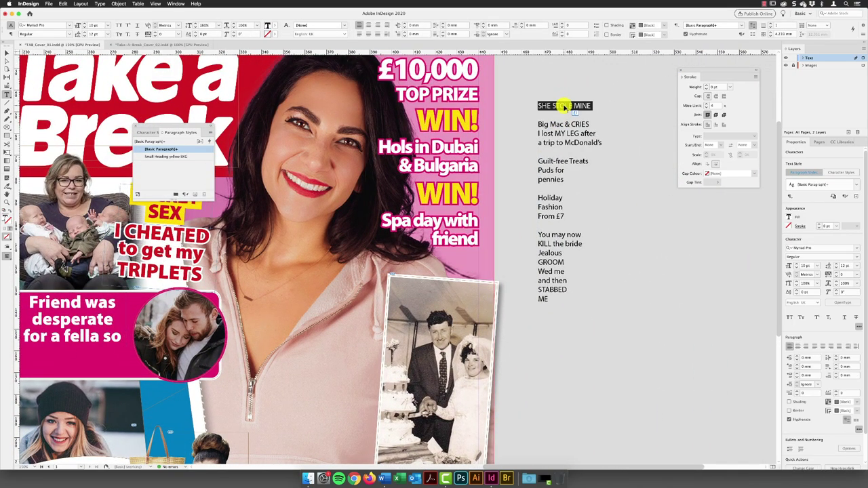
{"action": "key", "text": "BackSpace"}
{"action": "key", "text": "Escape"}
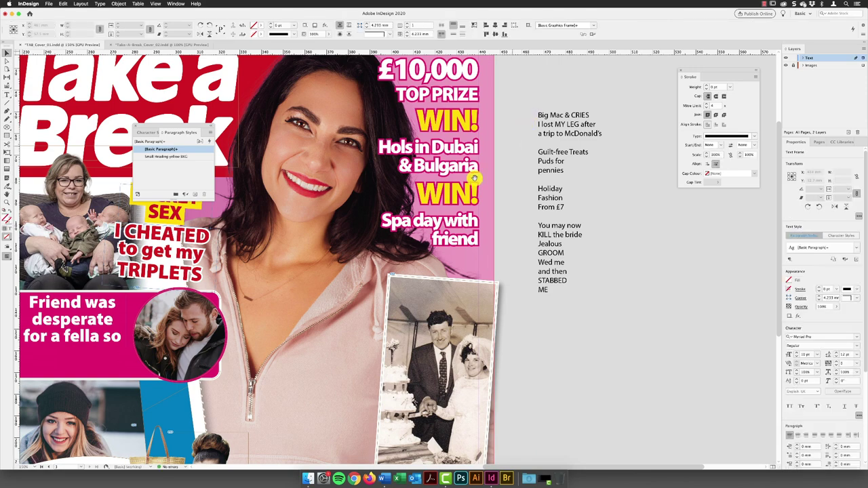
- Paste "SHE STOLE MINE" below the banner's white text, fitting its frame to about 55 by 10 mm inside the pink banner
{"action": "scroll", "coordinate": [474, 178], "scroll_direction": "left", "scroll_amount": 10}
{"action": "scroll", "coordinate": [474, 178], "scroll_direction": "down", "scroll_amount": 3}
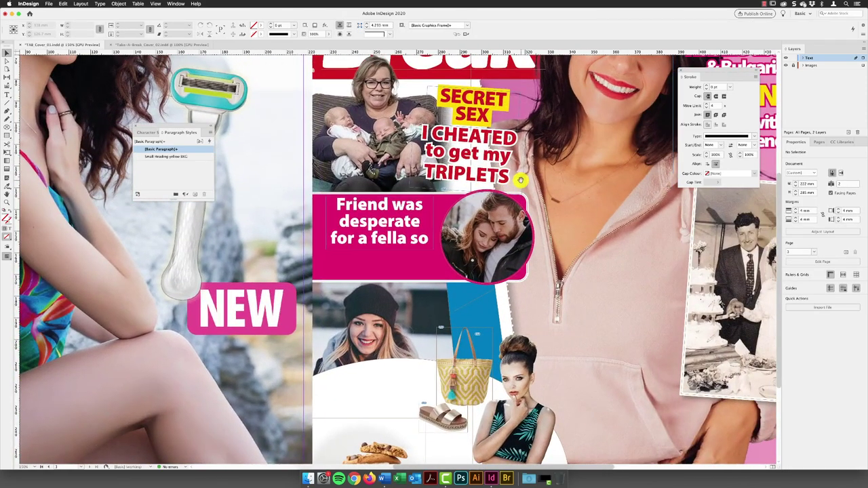
{"action": "key", "text": "super+v"}
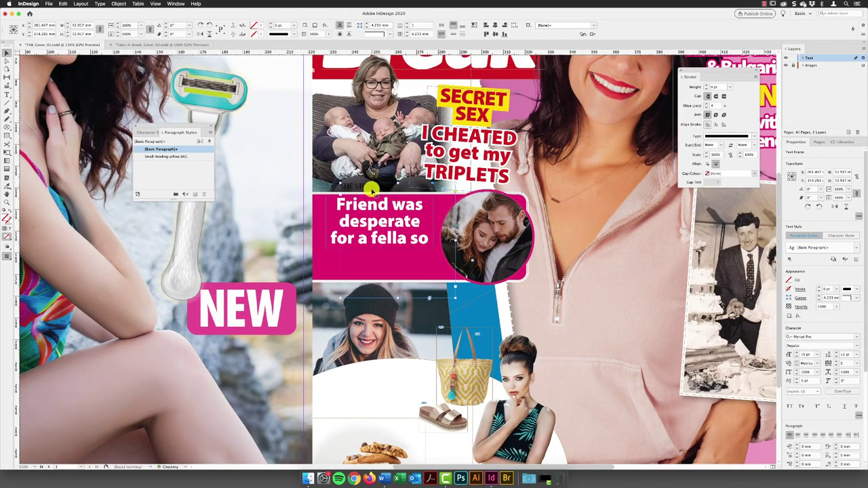
{"action": "left_click_drag", "start_coordinate": [372, 188], "coordinate": [369, 264]}
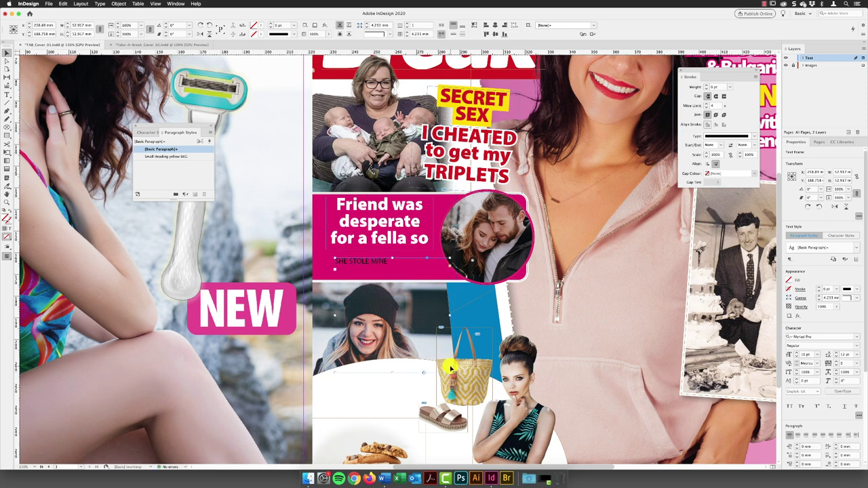
{"action": "left_click_drag", "start_coordinate": [452, 372], "coordinate": [456, 279]}
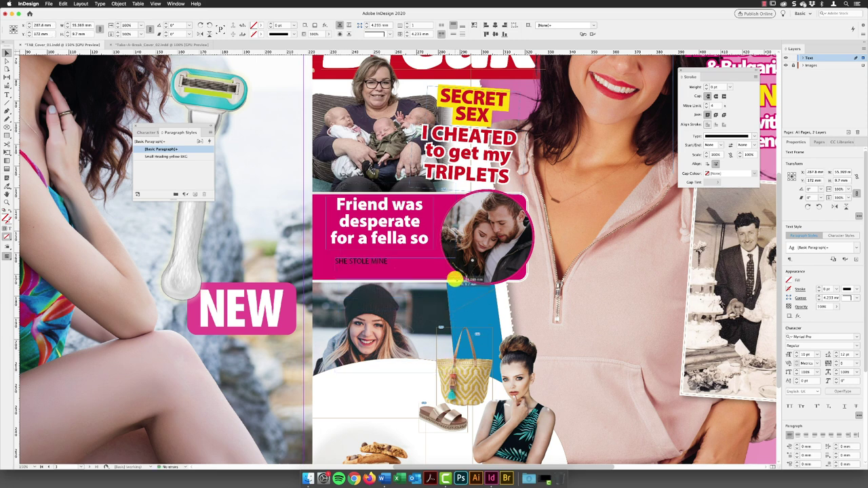
{"action": "left_click_drag", "start_coordinate": [354, 260], "coordinate": [301, 258]}
- Set the "SHE STOLE MINE" line in Myriad Pro Black at 26 pt
{"action": "double_click", "coordinate": [373, 264]}
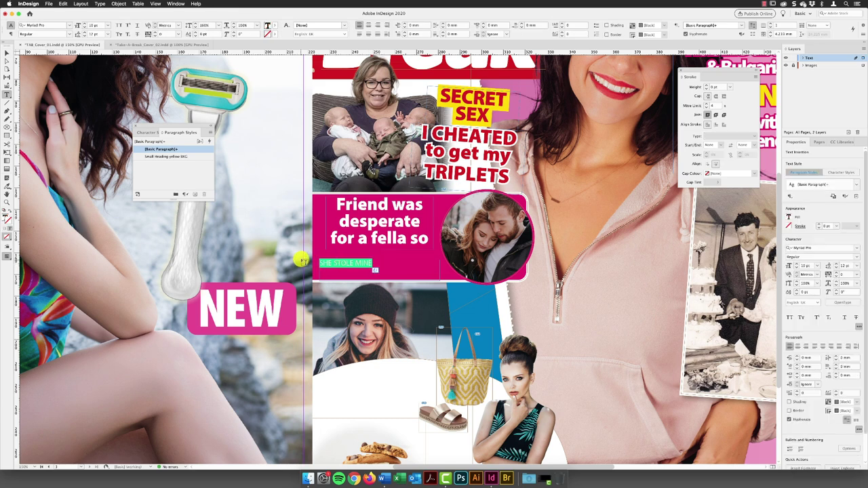
{"action": "left_click", "coordinate": [68, 33]}
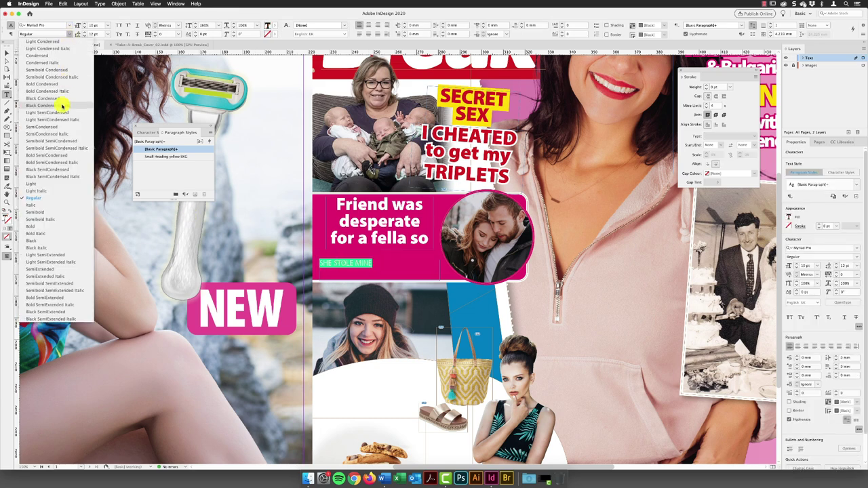
{"action": "left_click", "coordinate": [49, 241]}
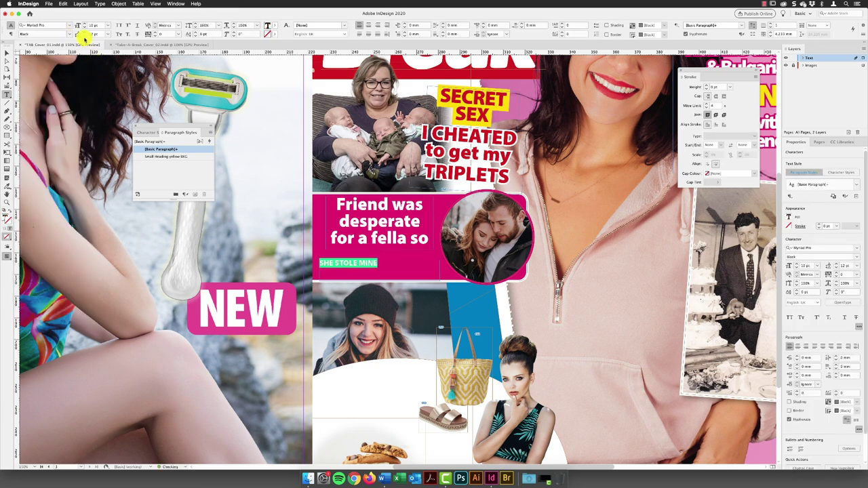
{"action": "double_click", "coordinate": [88, 25]}
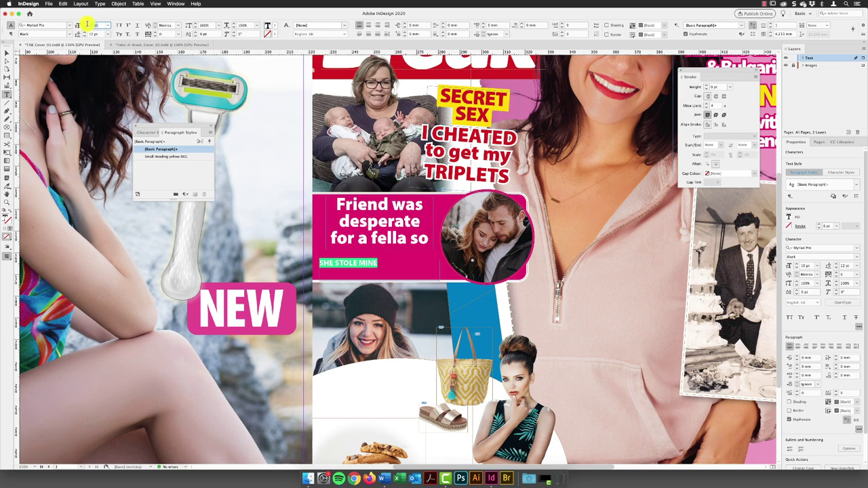
{"action": "type", "text": "26"}
{"action": "key", "text": "Return"}
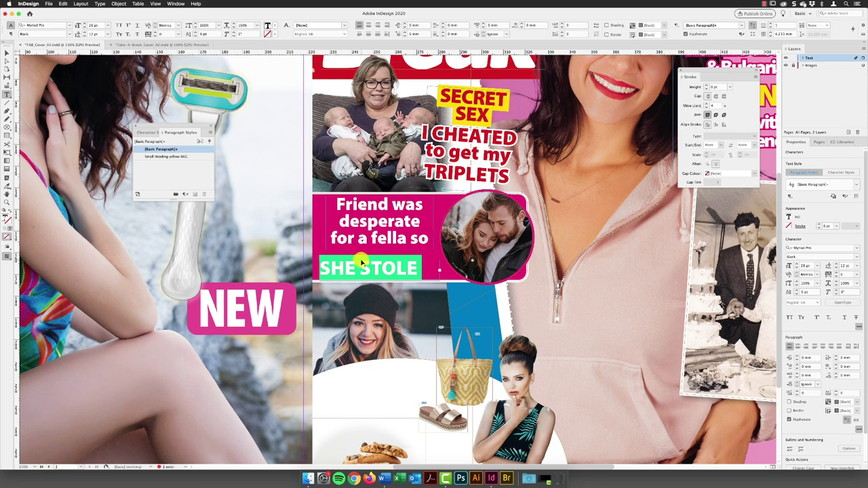
- Fill the "SHE STOLE MINE" line with TAB Yellow and give it a 2 pt TAB Pink stroke
{"action": "left_click", "coordinate": [274, 27]}
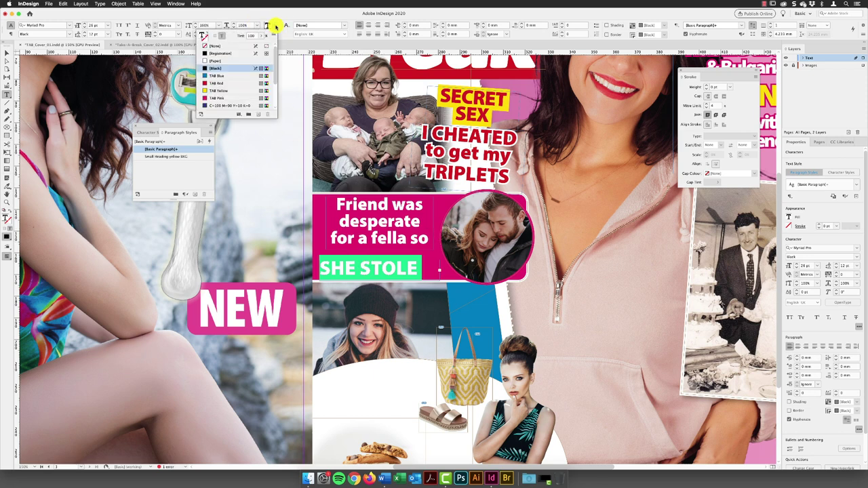
{"action": "left_click", "coordinate": [213, 91]}
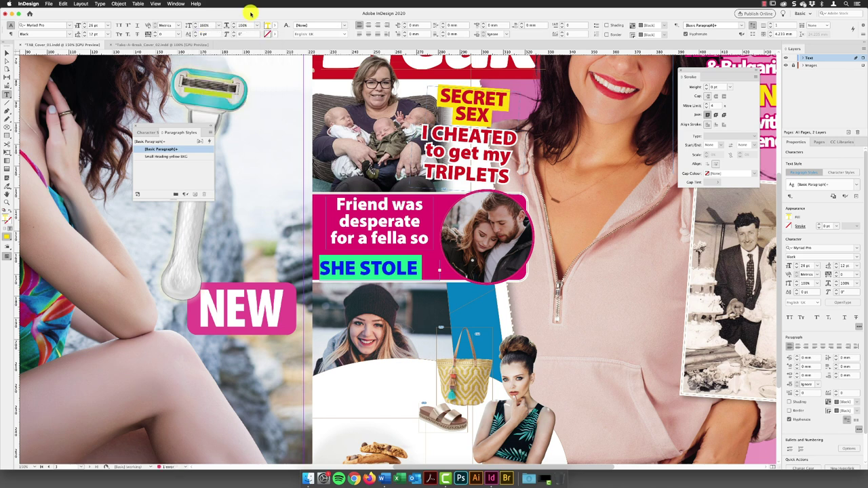
{"action": "left_click", "coordinate": [269, 34]}
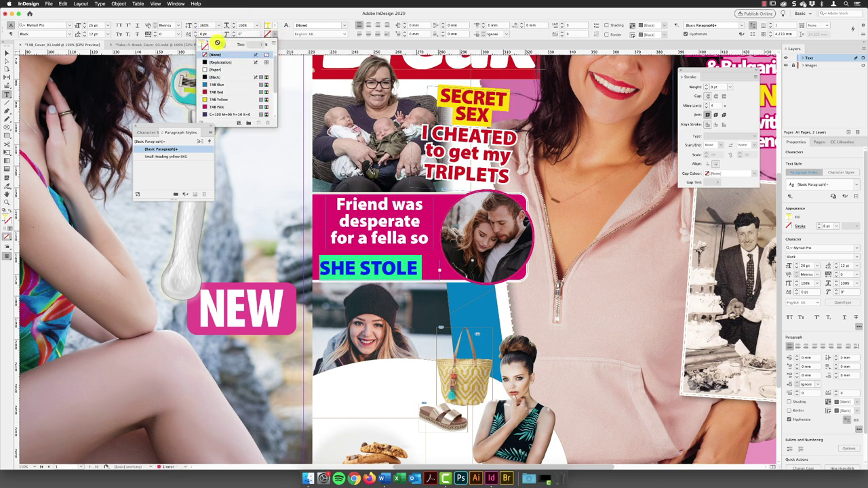
{"action": "left_click", "coordinate": [222, 106]}
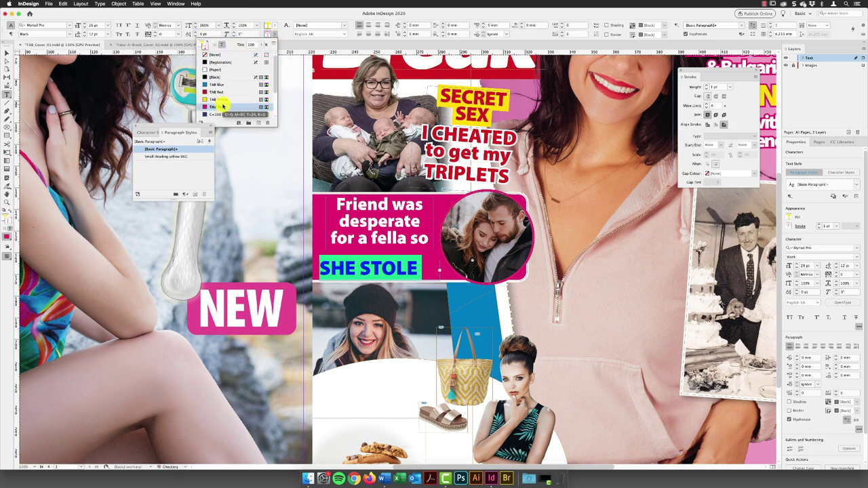
{"action": "left_click", "coordinate": [225, 106]}
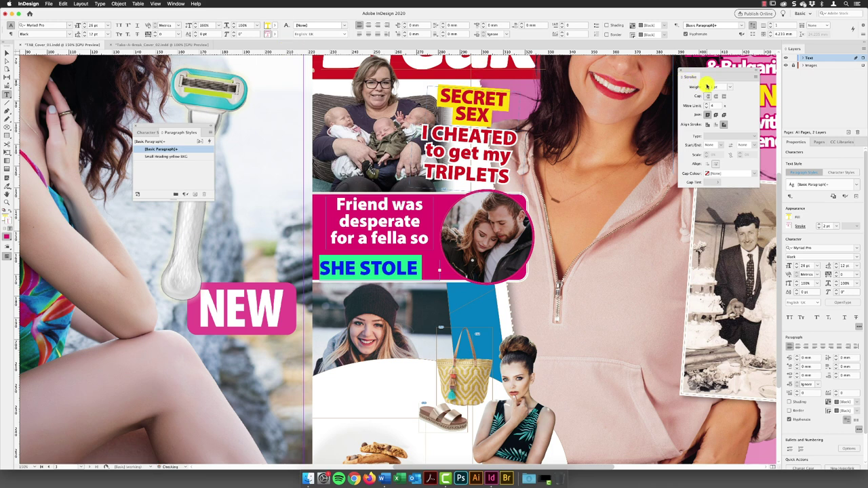
- Centre the "SHE STOLE MINE" text and enlarge its frame to about 79 by 10 mm so the whole line fits
{"action": "left_click", "coordinate": [368, 25]}
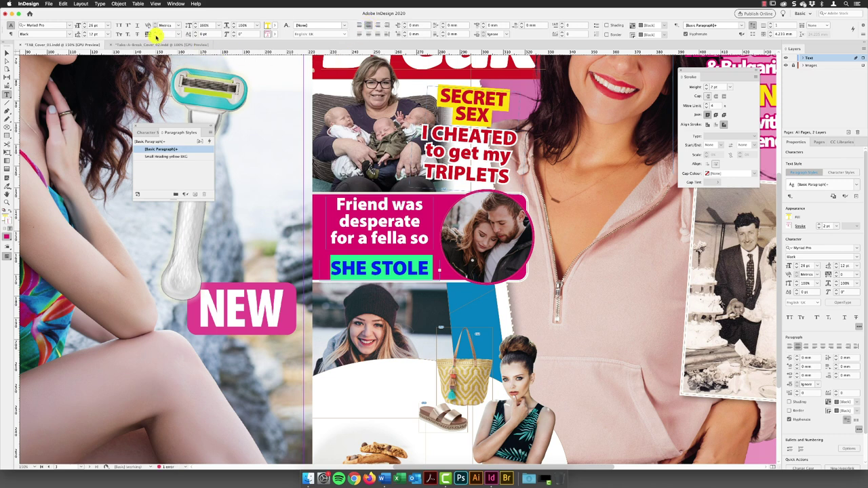
{"action": "left_click", "coordinate": [7, 53]}
{"action": "mouse_move", "coordinate": [440, 275]}
{"action": "left_mouse_down"}
{"action": "mouse_move", "coordinate": [440, 282]}
{"action": "mouse_move", "coordinate": [490, 283]}
{"action": "mouse_move", "coordinate": [446, 268]}
{"action": "left_mouse_up"}
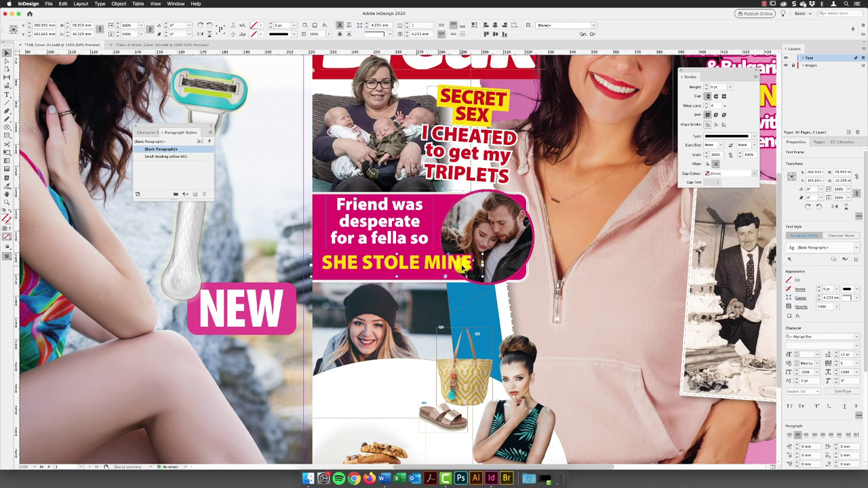
- Tighten the tracking of "SHE STOLE MINE" to -20 and shift its frame slightly left within the pink banner
{"action": "double_click", "coordinate": [392, 265]}
{"action": "left_click_drag", "start_coordinate": [323, 263], "coordinate": [464, 263]}
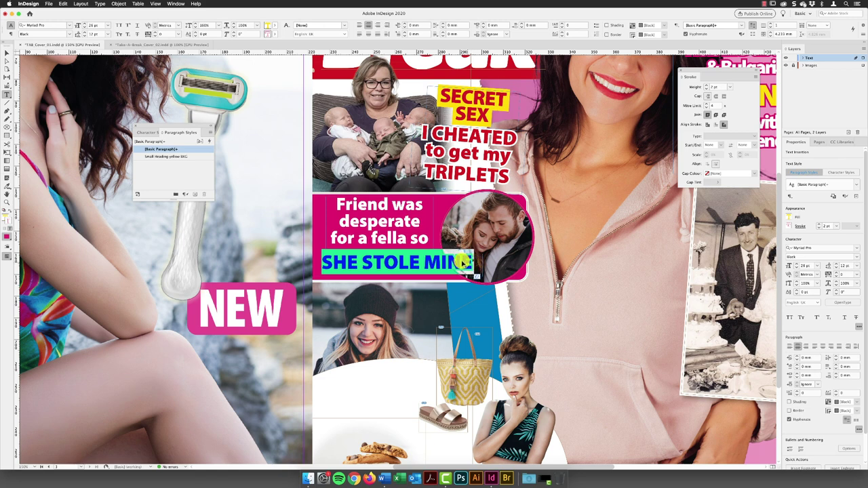
{"action": "left_click", "coordinate": [154, 36]}
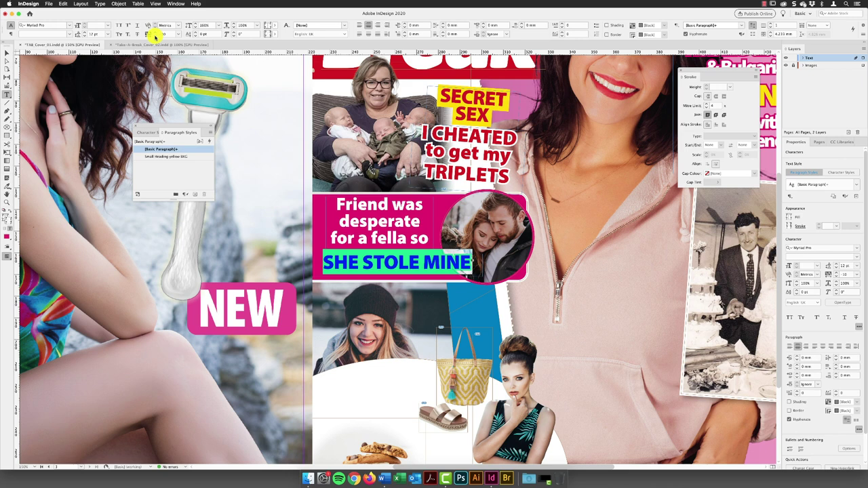
{"action": "left_click", "coordinate": [155, 36]}
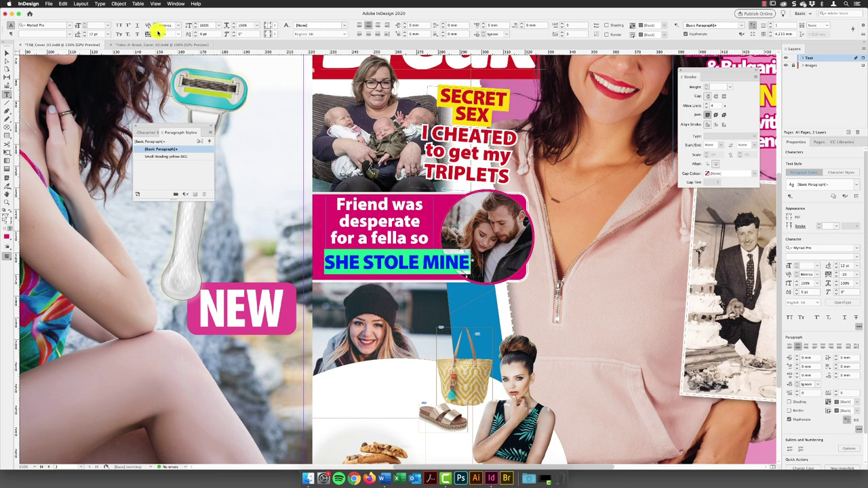
{"action": "key", "text": "Escape"}
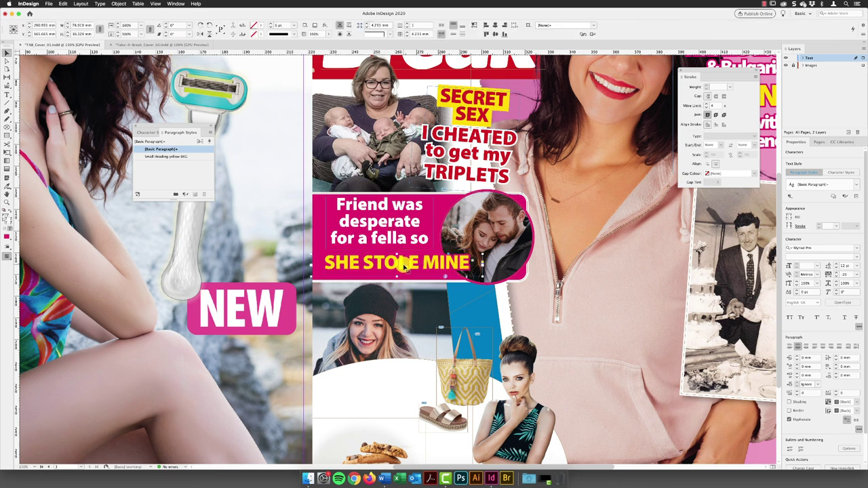
{"action": "left_click_drag", "start_coordinate": [401, 264], "coordinate": [404, 267]}
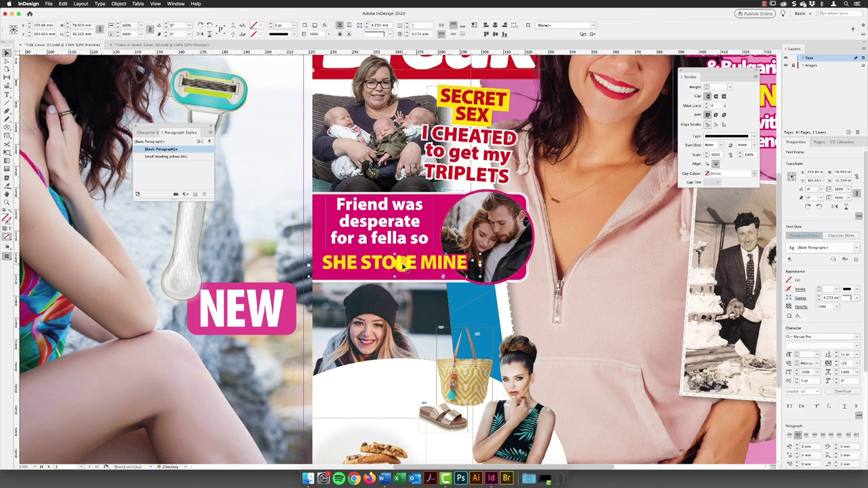
{"action": "left_click", "coordinate": [550, 307]}
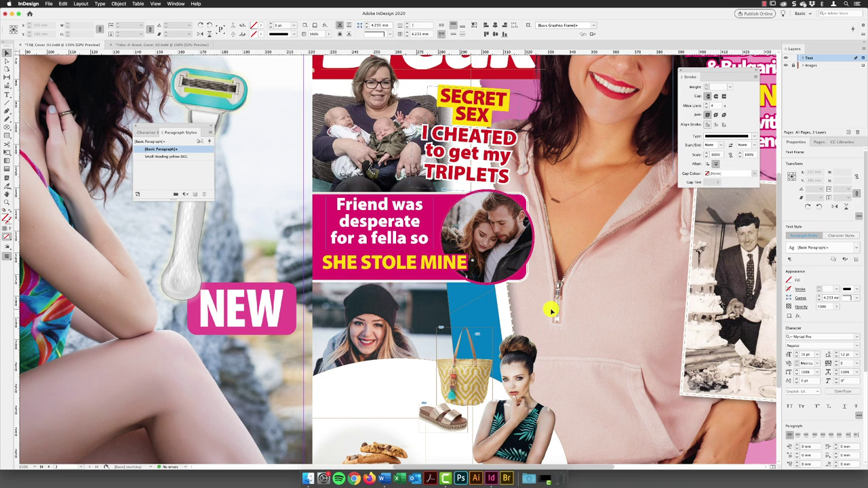
- Create a paragraph style named "Subhead" from the banner's white "Friend was desperate for a fella so" text
{"action": "left_click", "coordinate": [400, 205]}
{"action": "double_click", "coordinate": [385, 220]}
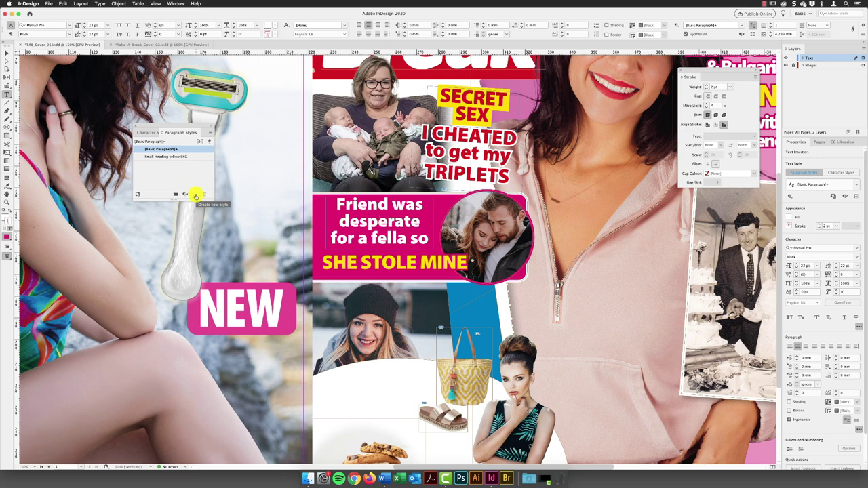
{"action": "left_click", "coordinate": [196, 196], "text": "alt"}
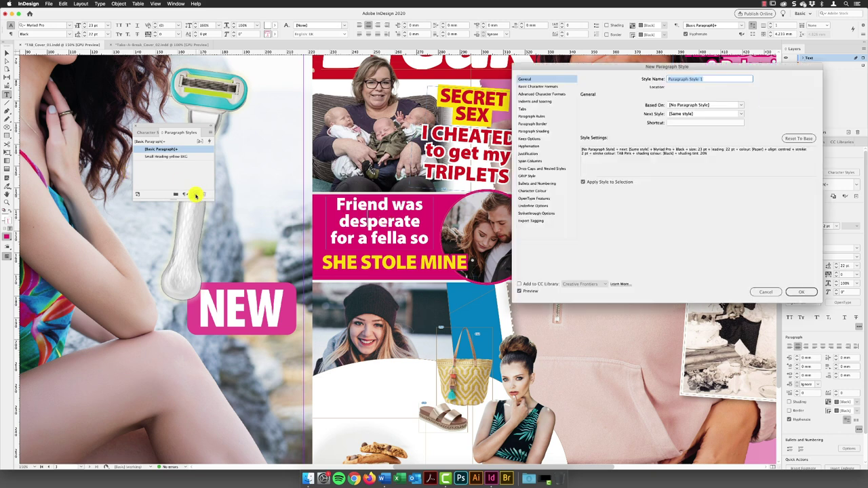
{"action": "type", "text": "Subhead"}
{"action": "left_click", "coordinate": [799, 292]}
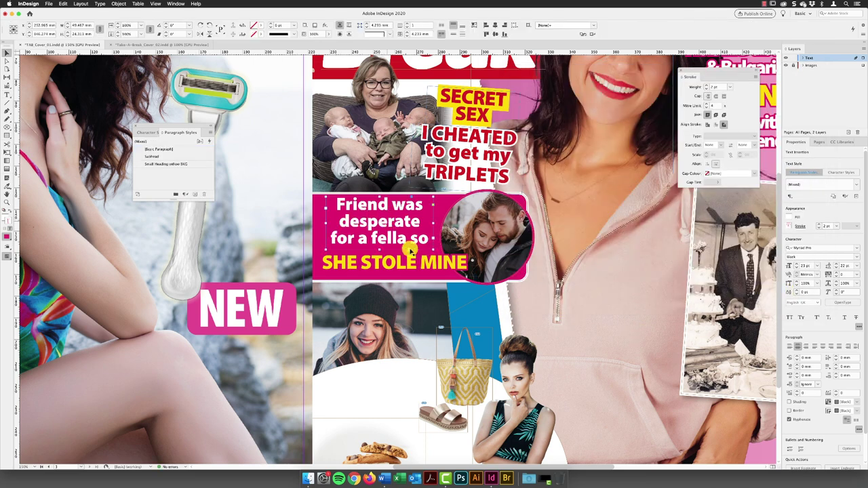
- Cut the three lines "Big Mac & CRIES I lost MY LEG after a trip to McDonald's" from the copy on the pasteboard
{"action": "scroll", "coordinate": [516, 251], "scroll_direction": "down", "scroll_amount": 5}
{"action": "scroll", "coordinate": [515, 251], "scroll_direction": "right", "scroll_amount": 5}
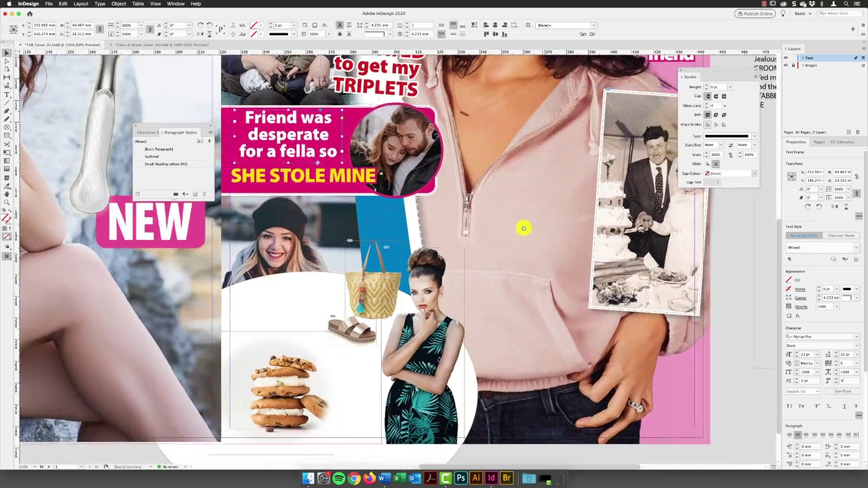
{"action": "scroll", "coordinate": [524, 228], "scroll_direction": "right", "scroll_amount": 8}
{"action": "scroll", "coordinate": [523, 223], "scroll_direction": "up", "scroll_amount": 8}
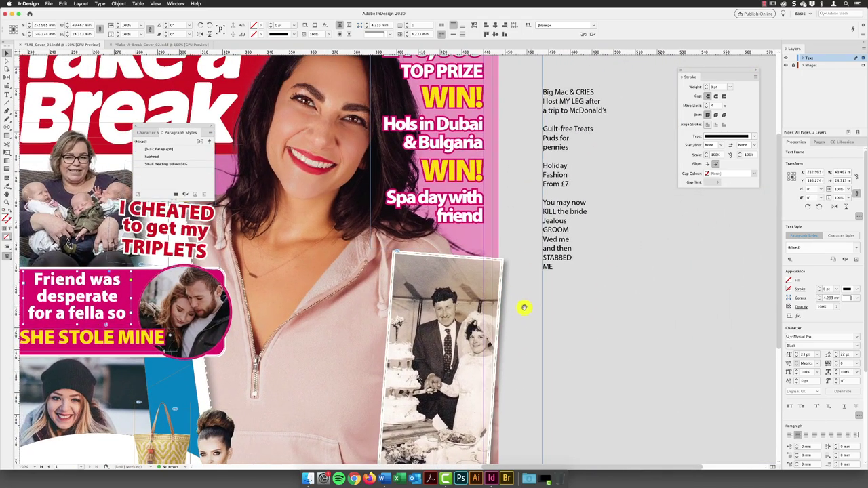
{"action": "double_click", "coordinate": [546, 91]}
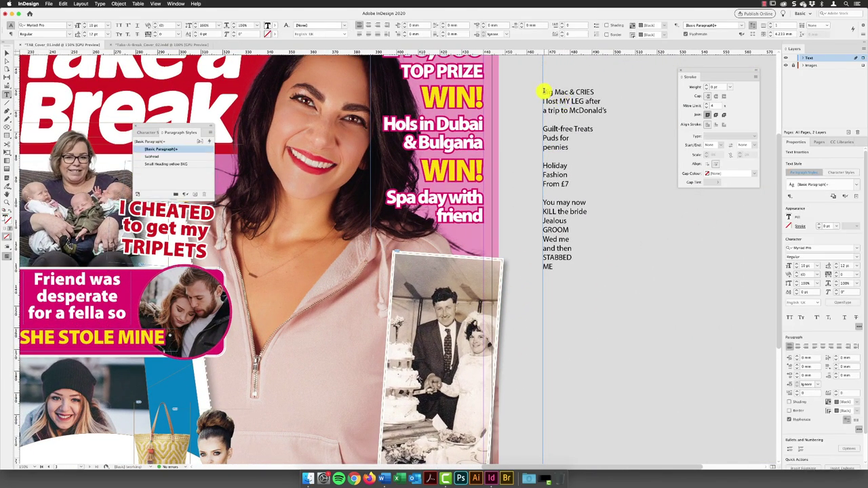
{"action": "left_click_drag", "start_coordinate": [544, 92], "coordinate": [605, 110]}
{"action": "key", "text": "BackSpace"}
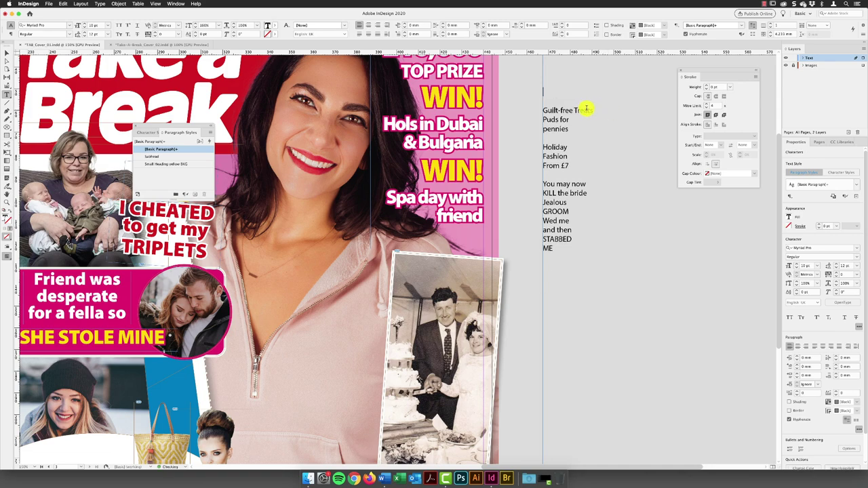
- Paste the Big Mac copy over the photo of the woman in the hat, sizing its frame to about 53 by 26 mm
{"action": "key", "text": "Escape"}
{"action": "left_click_drag", "start_coordinate": [395, 182], "coordinate": [605, 98]}
{"action": "left_click_drag", "start_coordinate": [380, 263], "coordinate": [424, 211]}
{"action": "key", "text": "super+v"}
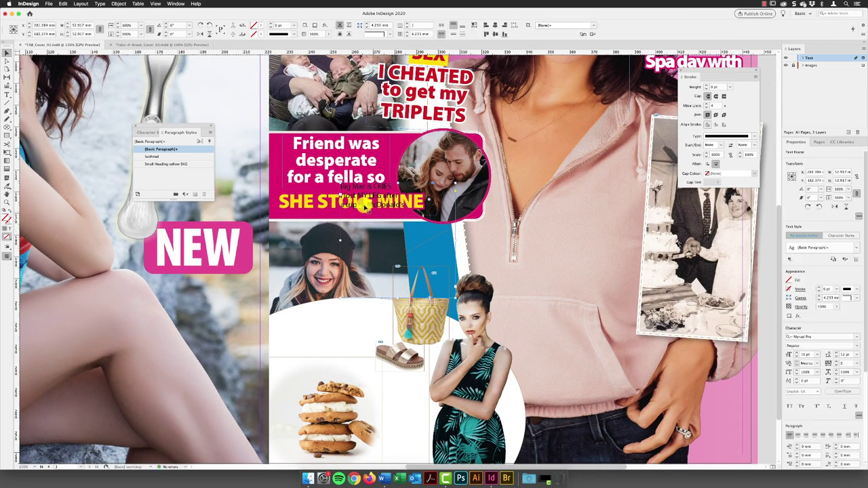
{"action": "left_click_drag", "start_coordinate": [363, 194], "coordinate": [359, 246]}
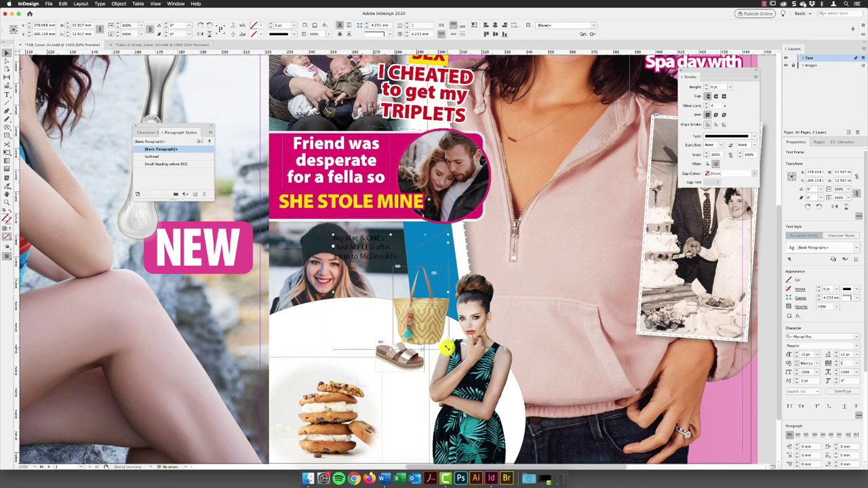
{"action": "left_click_drag", "start_coordinate": [449, 349], "coordinate": [449, 291]}
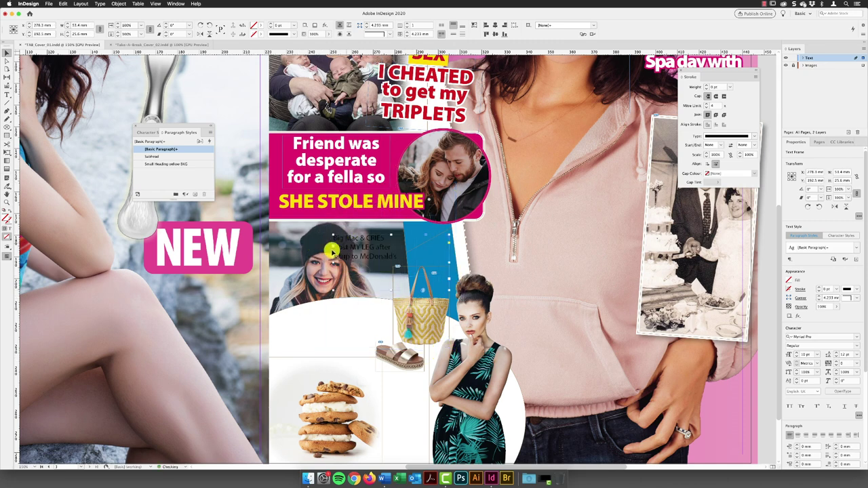
- Apply the Subhead style to the Big Mac text and enlarge its frame to about 76 by 29 mm to fit three lines
{"action": "left_click", "coordinate": [151, 157]}
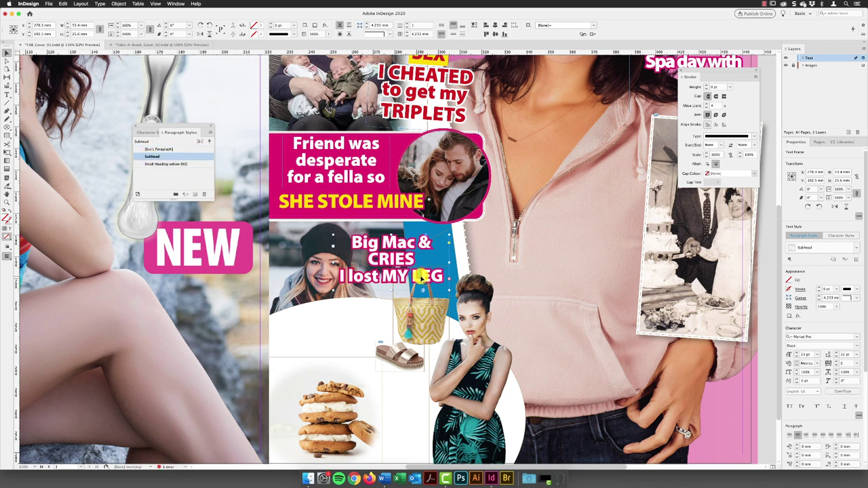
{"action": "double_click", "coordinate": [383, 252]}
{"action": "left_click_drag", "start_coordinate": [348, 240], "coordinate": [449, 281]}
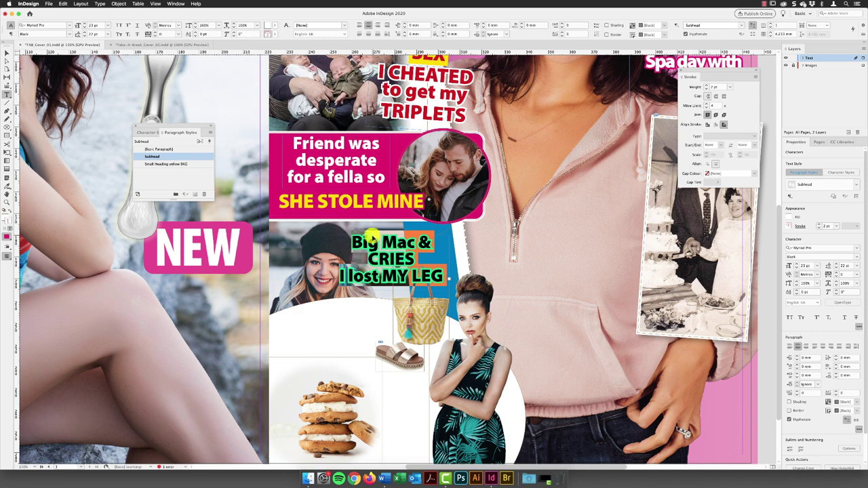
{"action": "key", "text": "Escape"}
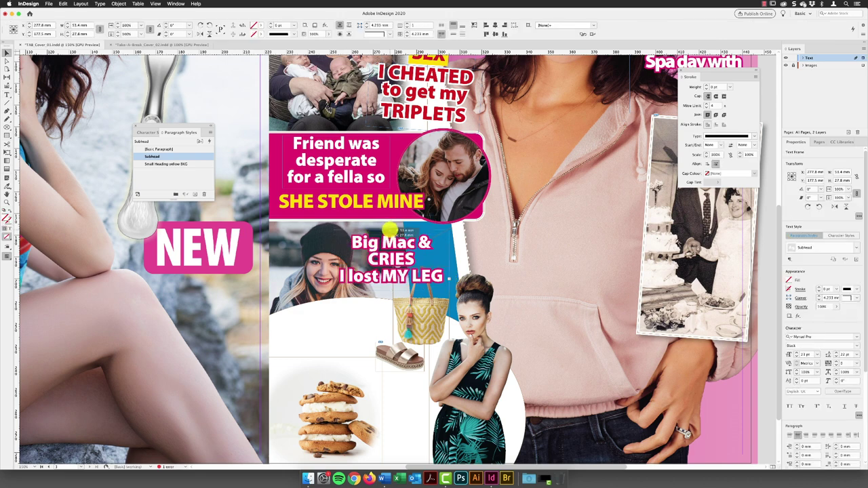
{"action": "left_click_drag", "start_coordinate": [390, 234], "coordinate": [391, 227]}
{"action": "left_click_drag", "start_coordinate": [451, 261], "coordinate": [508, 260]}
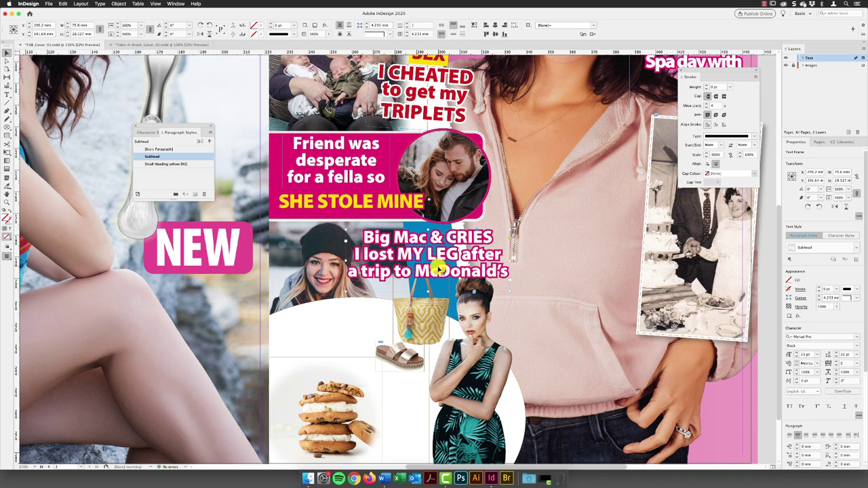
- Set all of the Big Mac text to 18 pt with 20 pt leading
{"action": "double_click", "coordinate": [437, 270]}
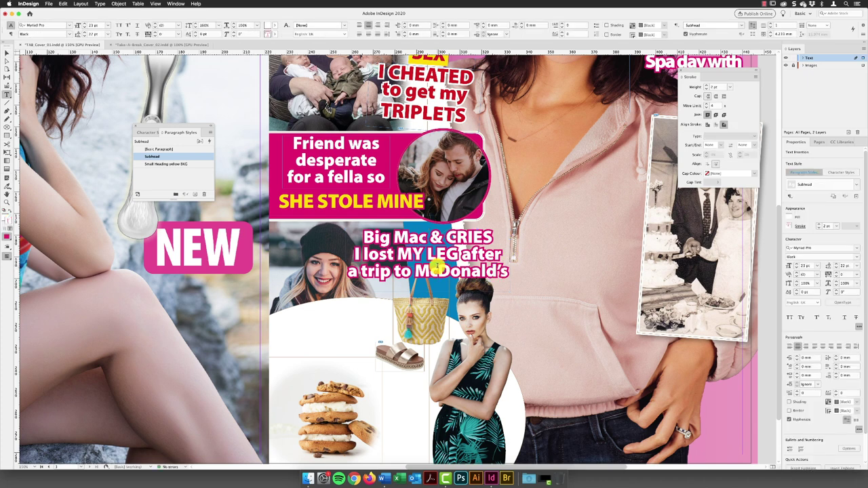
{"action": "key", "text": "super+a"}
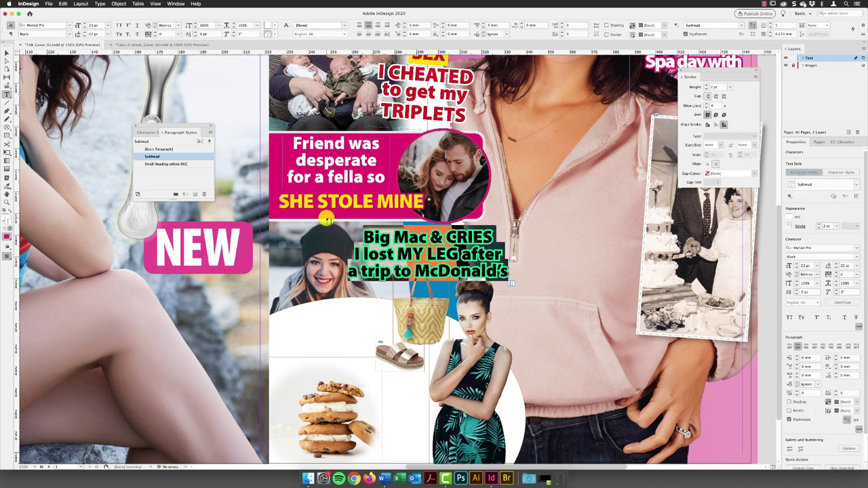
{"action": "left_click", "coordinate": [82, 28]}
{"action": "left_click", "coordinate": [83, 27]}
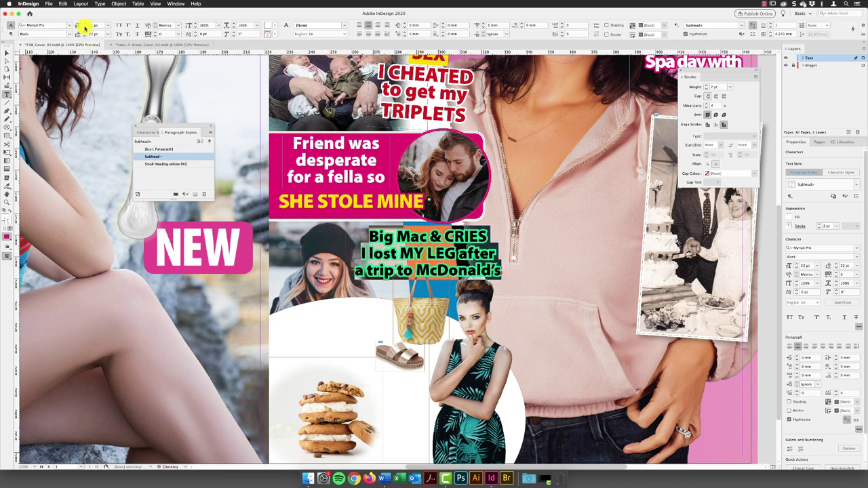
{"action": "left_click", "coordinate": [82, 27]}
{"action": "left_click", "coordinate": [82, 27]}
{"action": "left_click", "coordinate": [82, 27]}
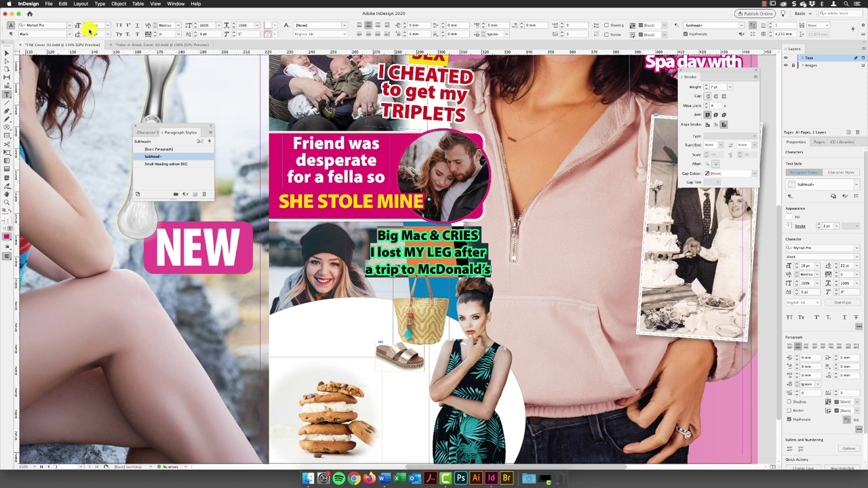
{"action": "left_click", "coordinate": [85, 34]}
{"action": "left_click", "coordinate": [84, 34]}
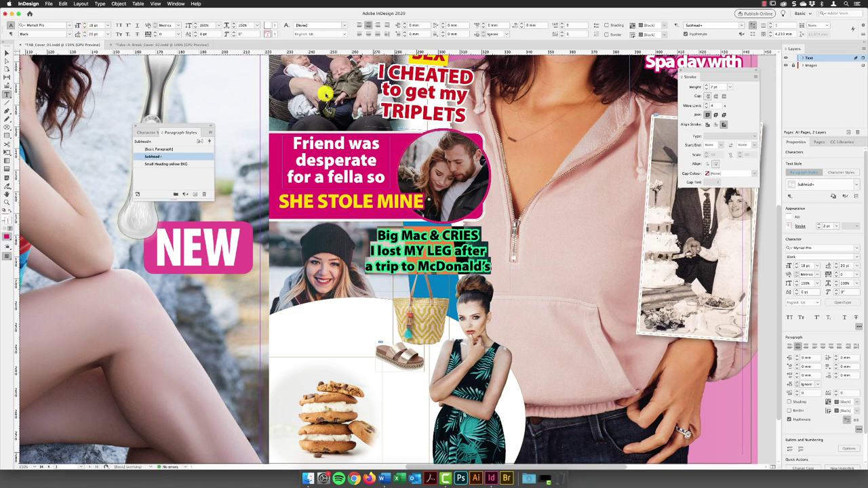
- Fill the Big Mac text with TAB Yellow and change its stroke colour to TAB Blue
{"action": "left_click", "coordinate": [274, 26]}
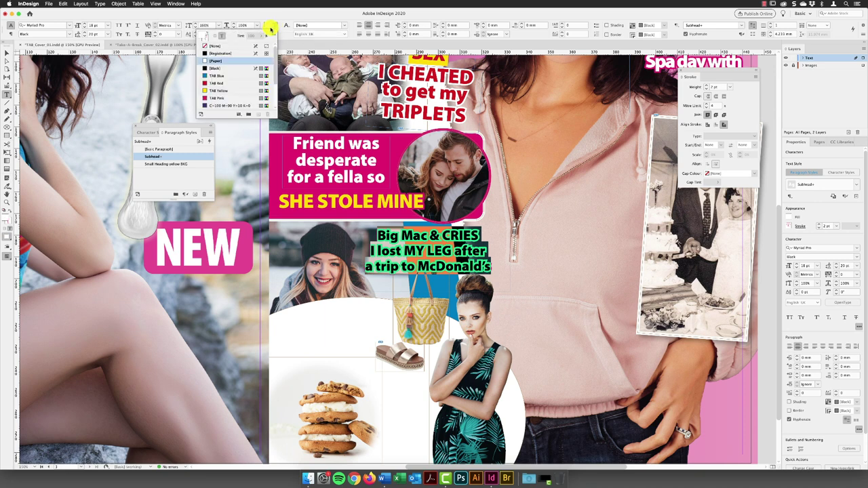
{"action": "left_click", "coordinate": [224, 91]}
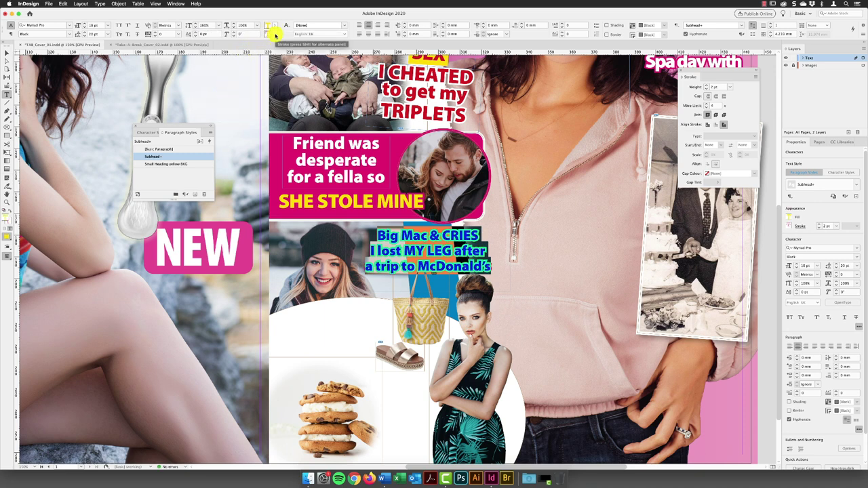
{"action": "left_click", "coordinate": [275, 34]}
{"action": "left_click", "coordinate": [224, 85]}
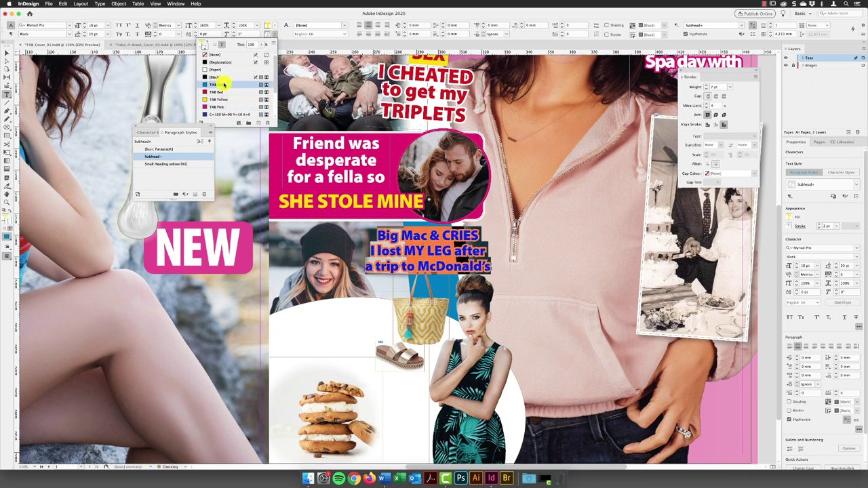
- Fill the words "I lost" in the Big Mac headline with the Paper swatch
{"action": "left_click", "coordinate": [423, 250]}
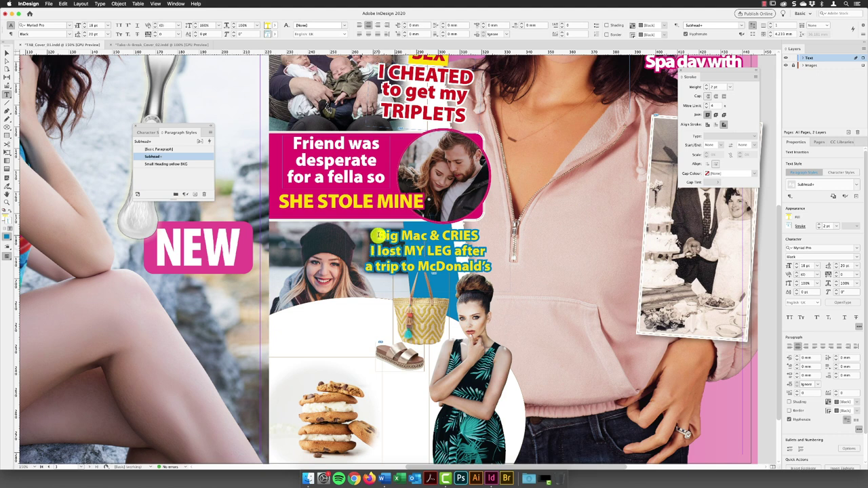
{"action": "left_click_drag", "start_coordinate": [369, 251], "coordinate": [401, 251]}
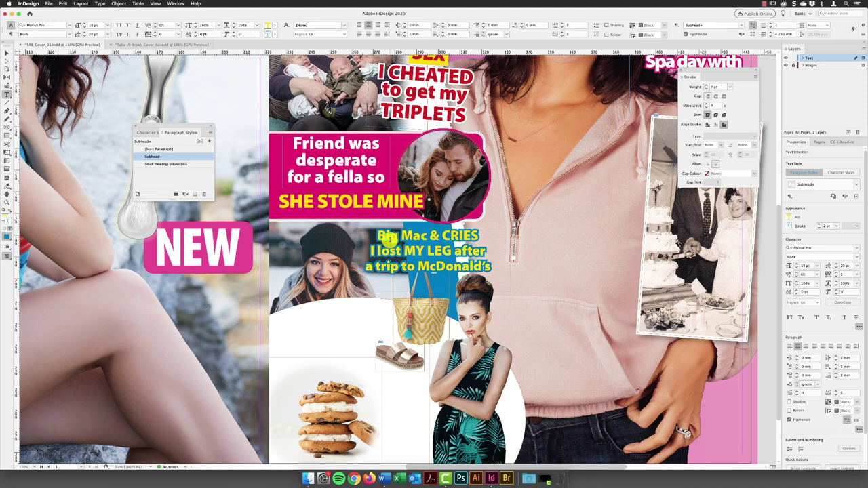
{"action": "left_click_drag", "start_coordinate": [370, 251], "coordinate": [403, 251]}
{"action": "left_click", "coordinate": [276, 25]}
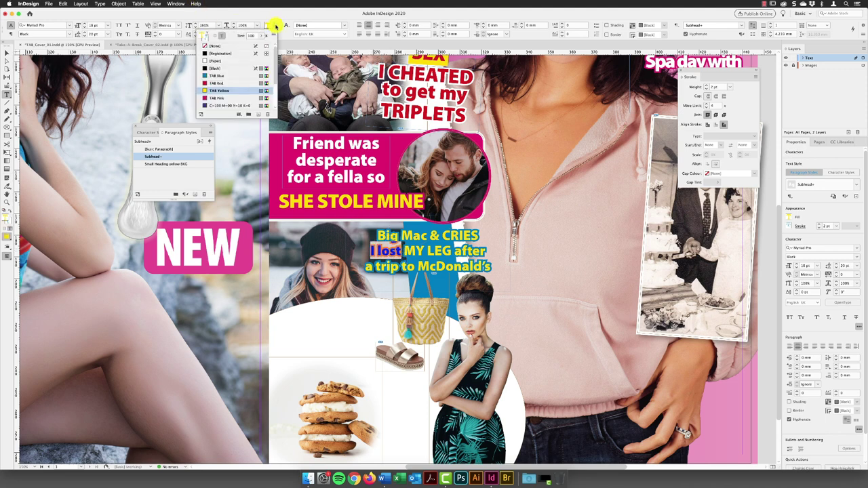
{"action": "left_click", "coordinate": [217, 61]}
- Fill "after a trip to McDonald's" in the Big Mac headline with the Paper swatch
{"action": "left_click", "coordinate": [453, 252]}
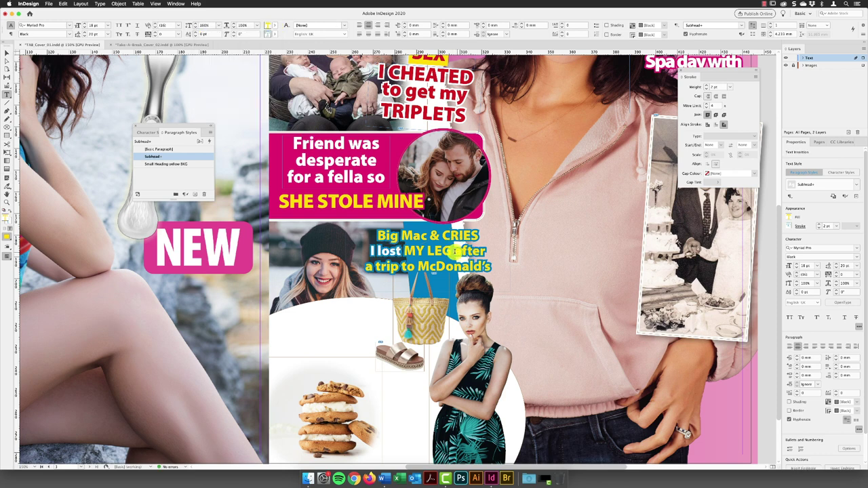
{"action": "left_click_drag", "start_coordinate": [453, 252], "coordinate": [495, 266]}
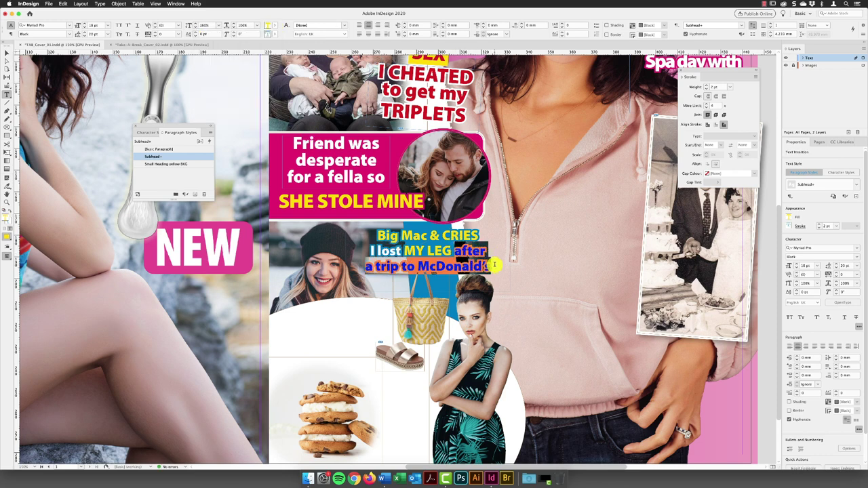
{"action": "left_click", "coordinate": [276, 25]}
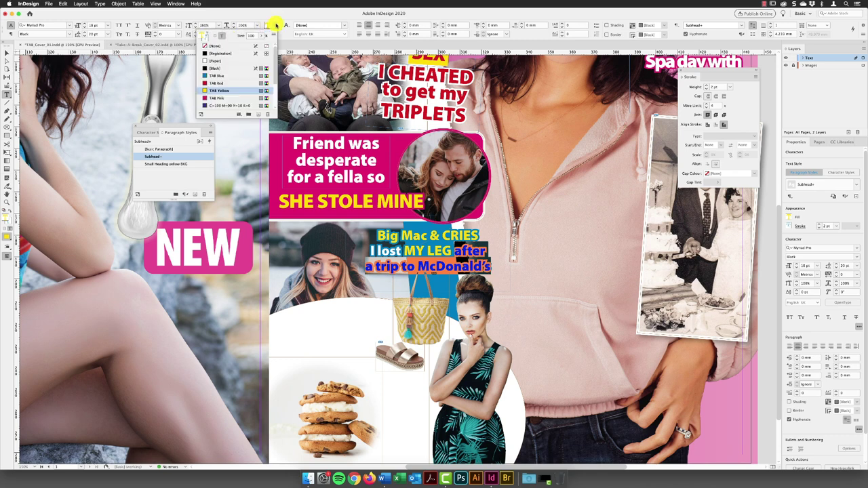
{"action": "left_click", "coordinate": [226, 60]}
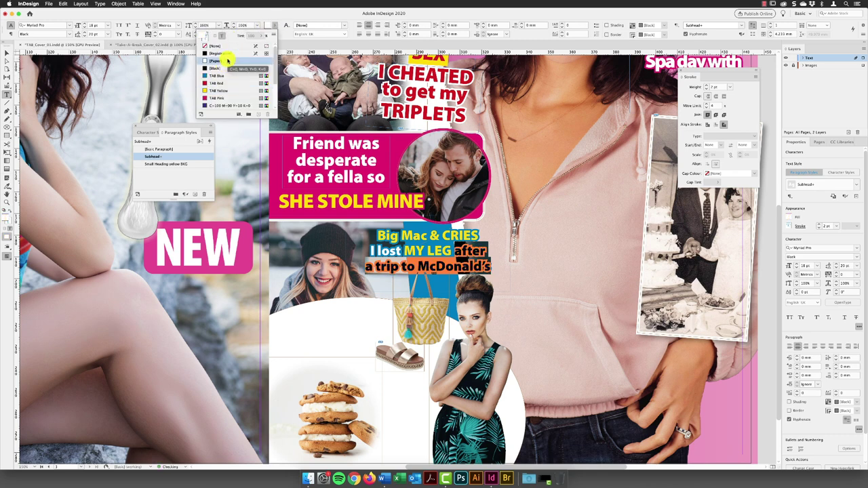
{"action": "key", "text": "Escape"}
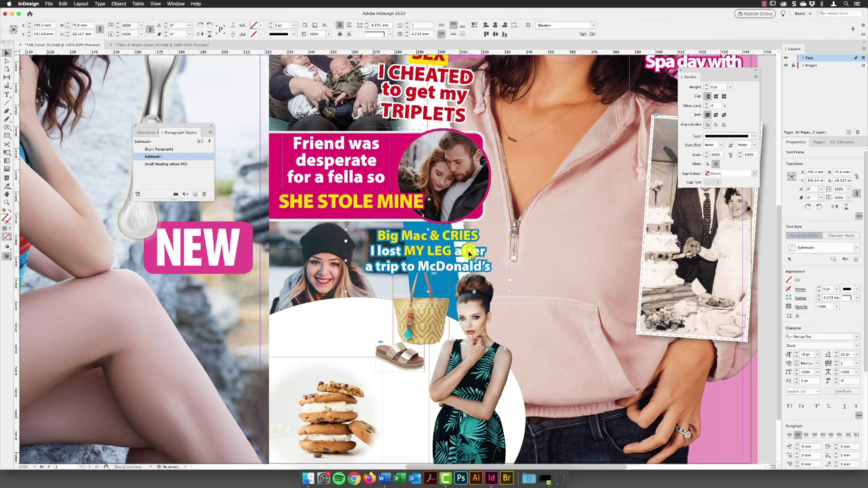
- Move the Big Mac headline left so it slightly overlaps the photo of the woman in the hat, and select the remaining copy on the pasteboard
{"action": "left_click_drag", "start_coordinate": [469, 252], "coordinate": [441, 250]}
{"action": "left_click", "coordinate": [517, 257]}
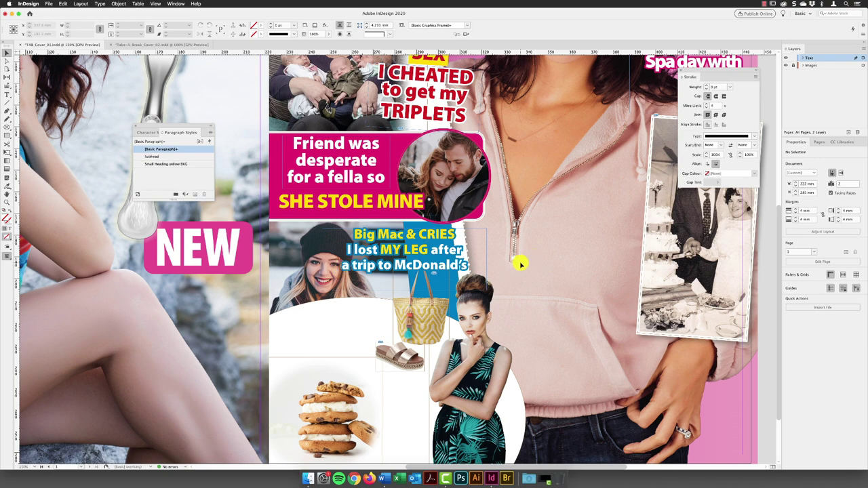
{"action": "key", "text": "super+0"}
{"action": "left_click", "coordinate": [636, 293]}
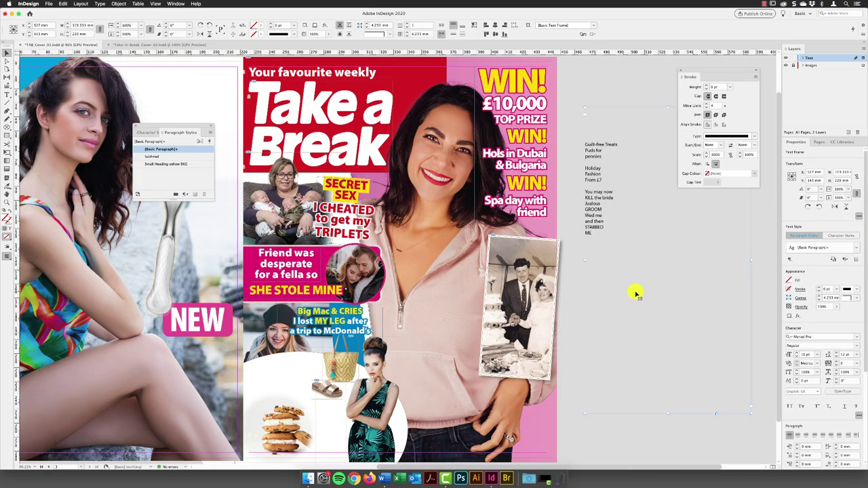